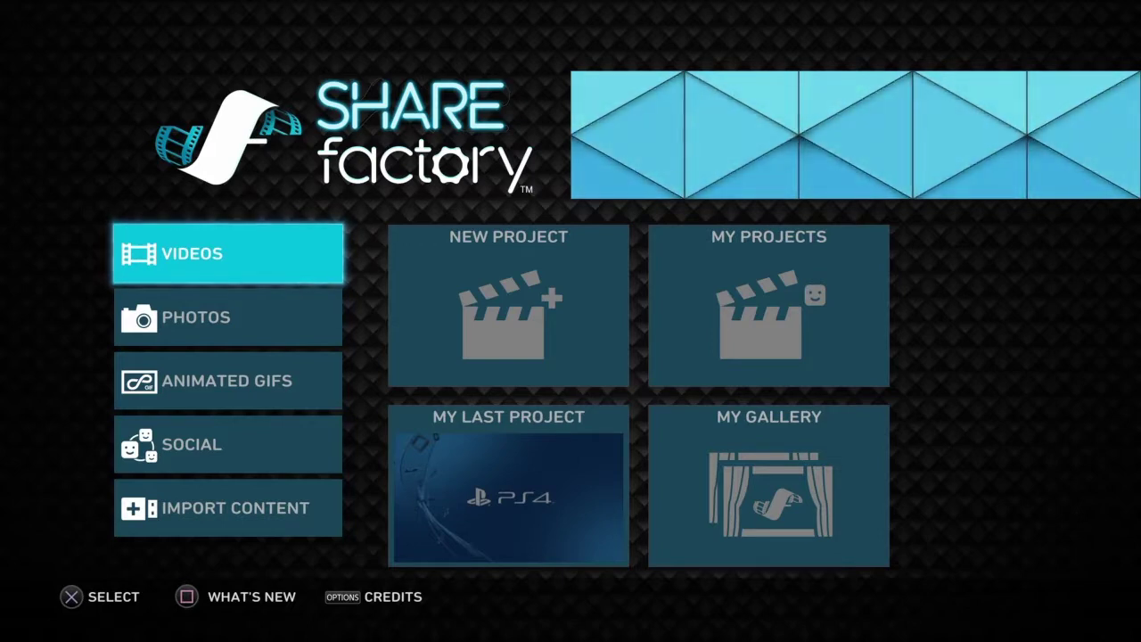
- Open the gallery of saved animated GIFs
key(Down)
key(Down)
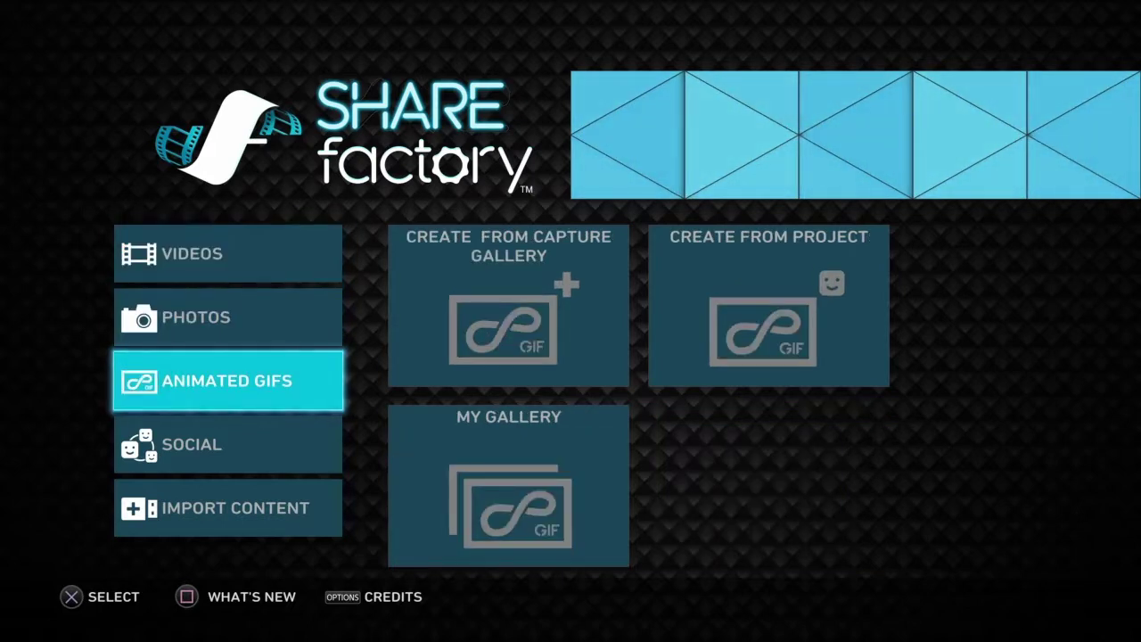
key(Right)
key(Down)
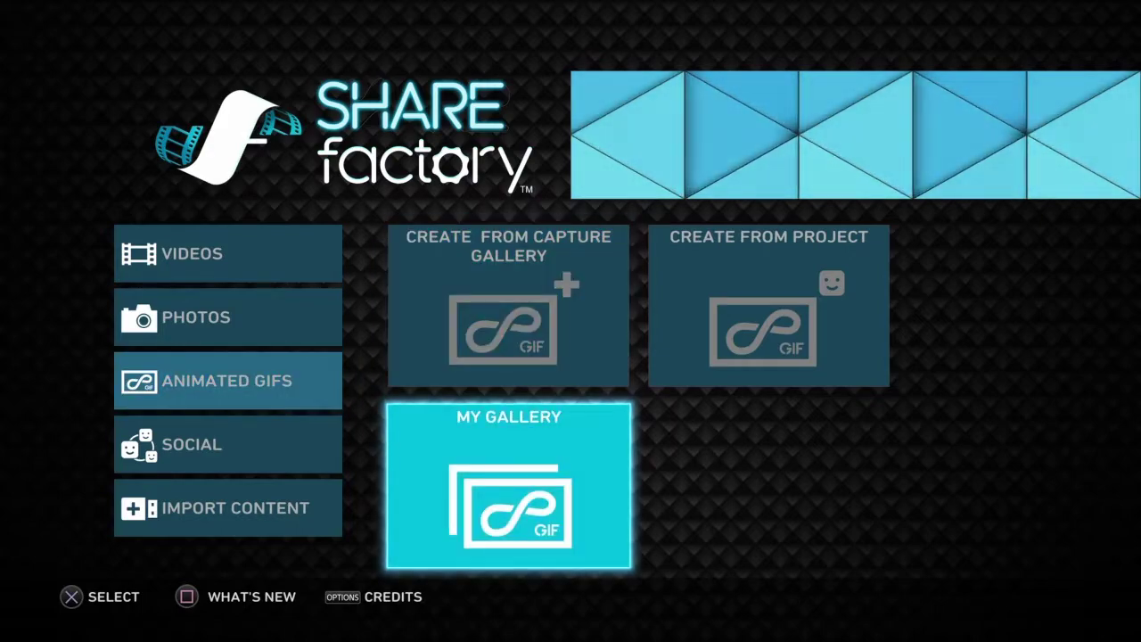
key(Return)
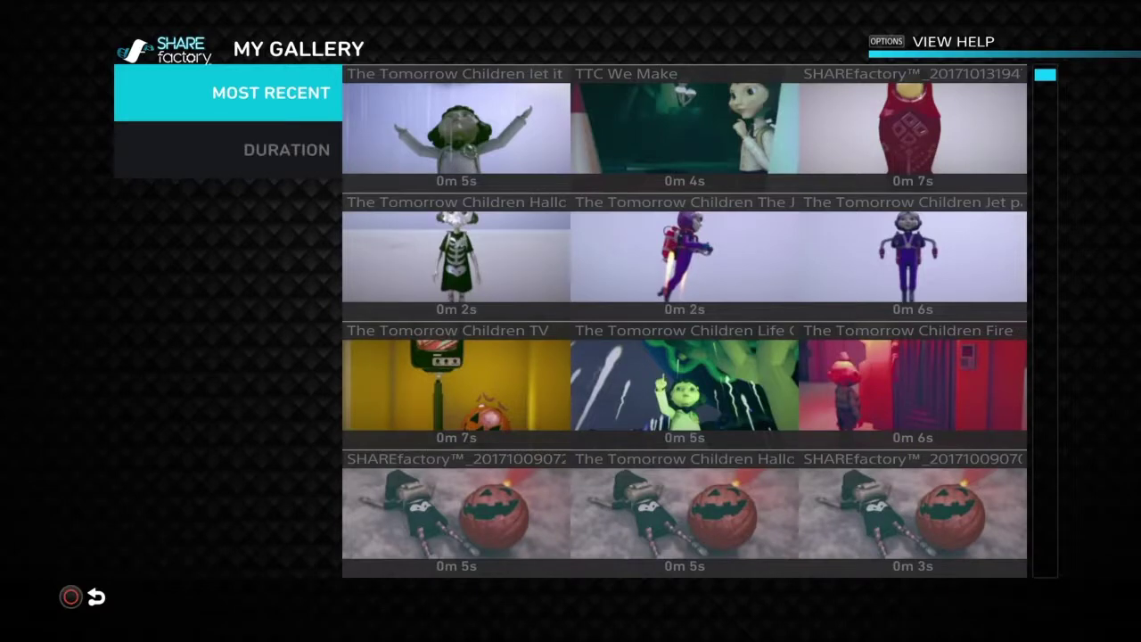
- Look through the saved animated GIF previews down to the end of the gallery, and return to the main menu
key(Right)
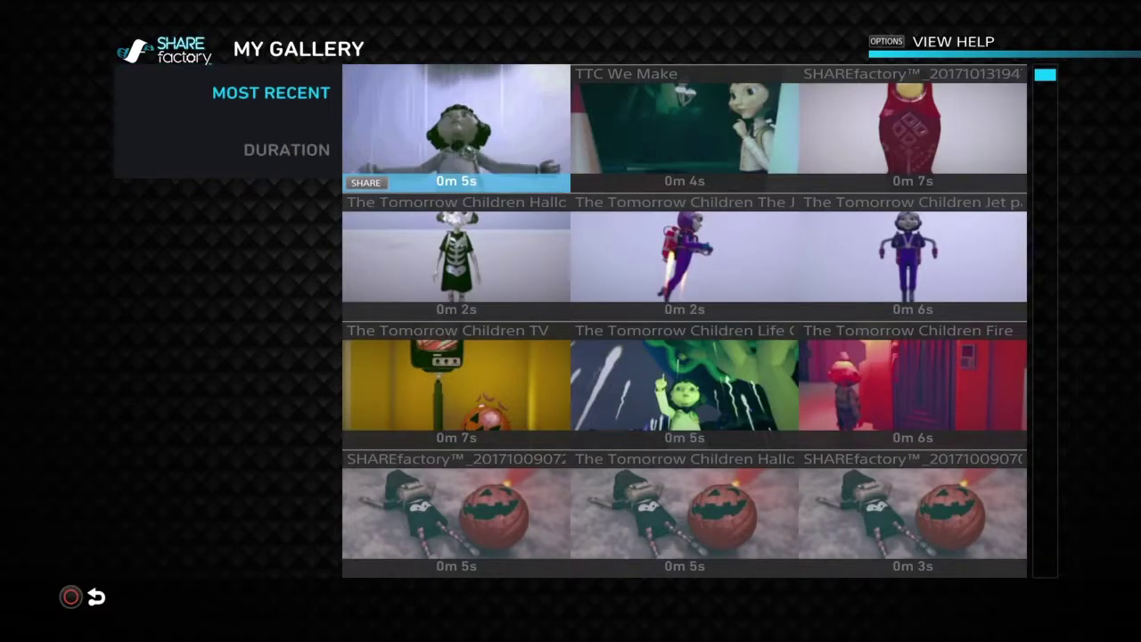
key(Right)
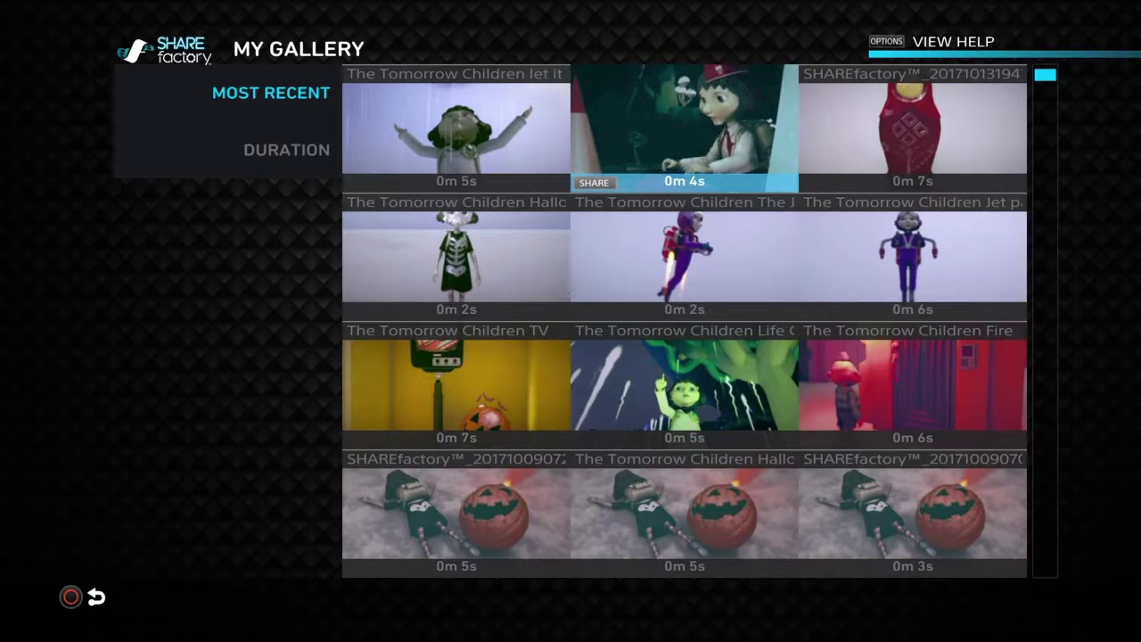
key(Right)
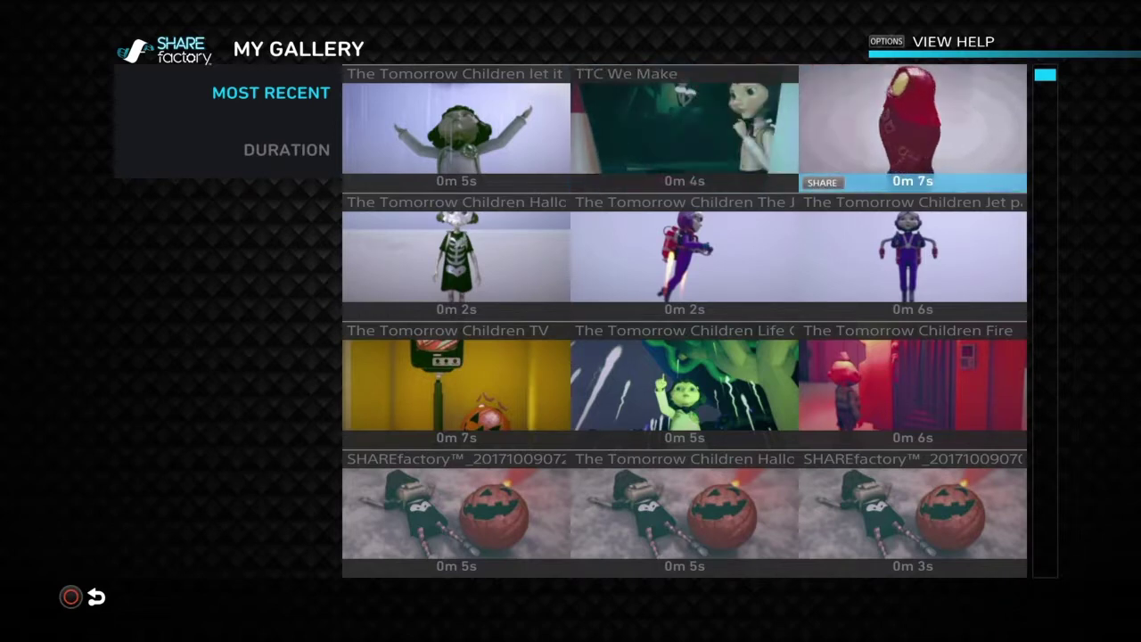
key(Down)
key(Left)
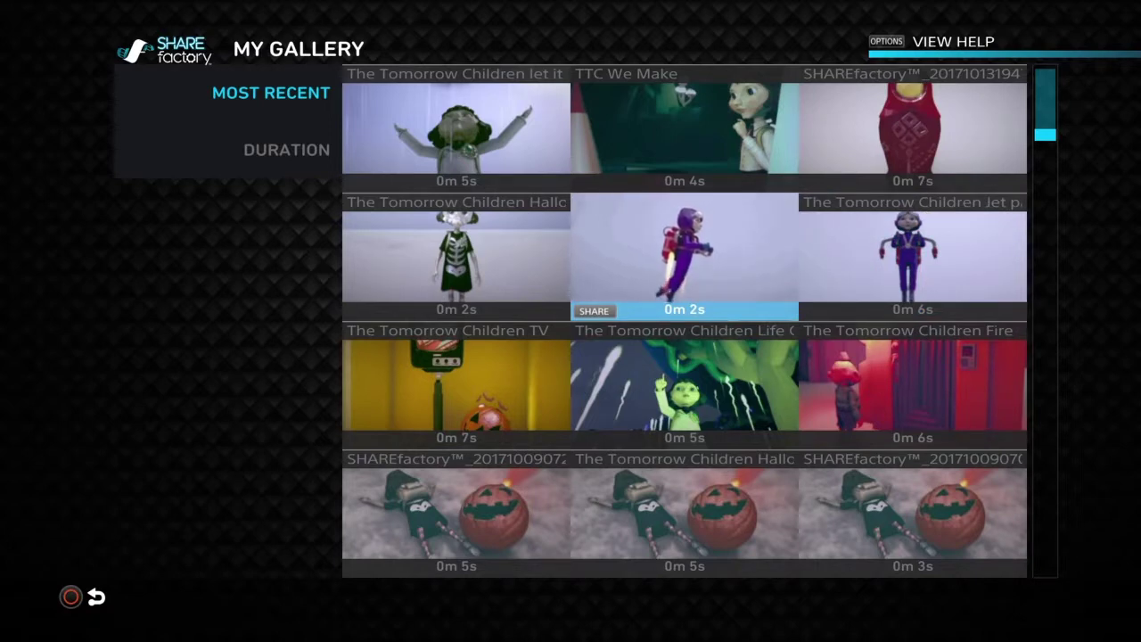
key(Left)
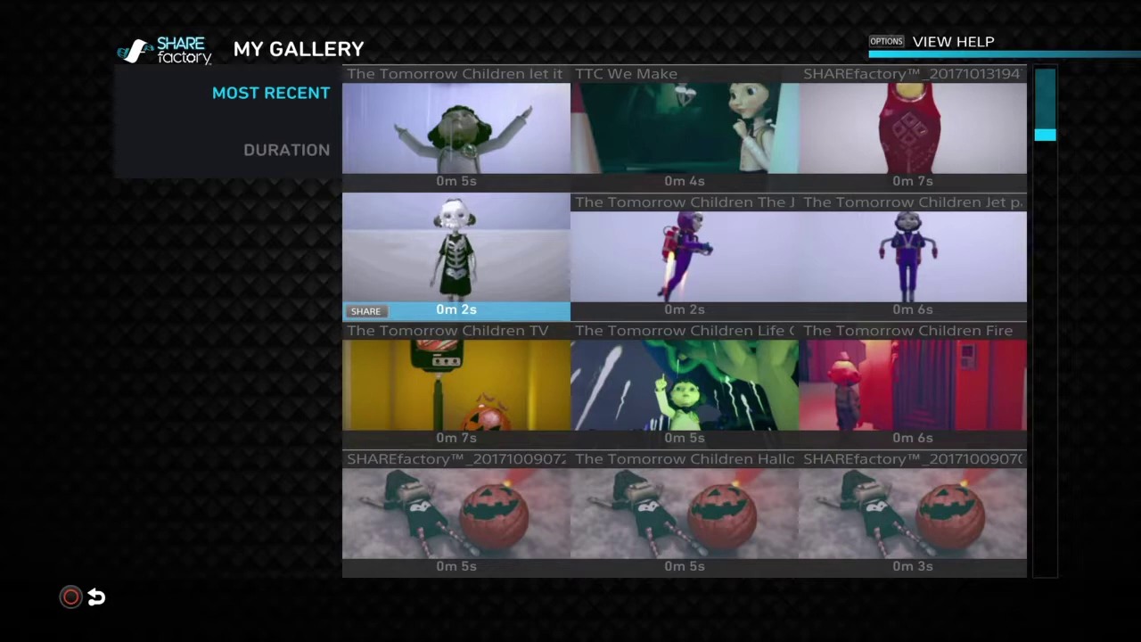
key(Down)
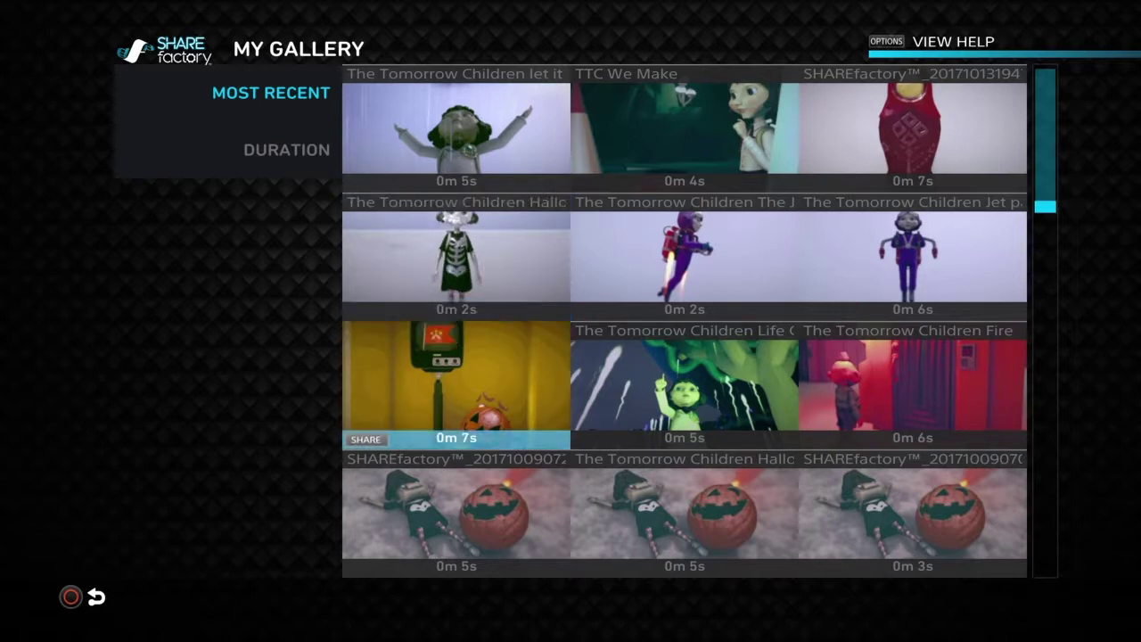
key(Right)
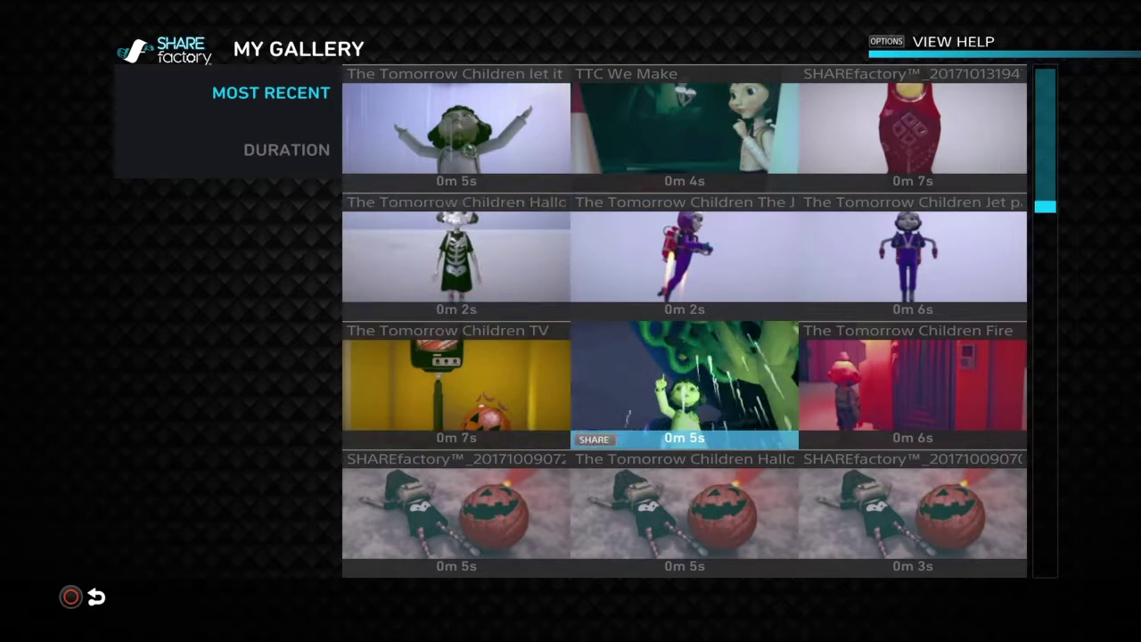
key(Right)
key(Down)
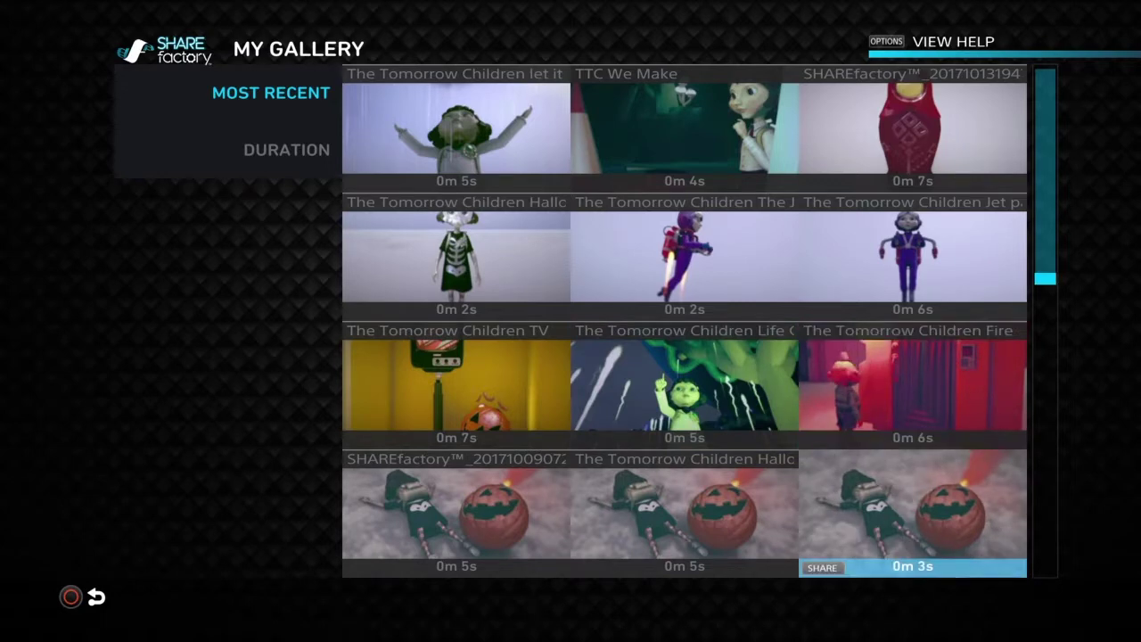
key(Down)
key(Down)
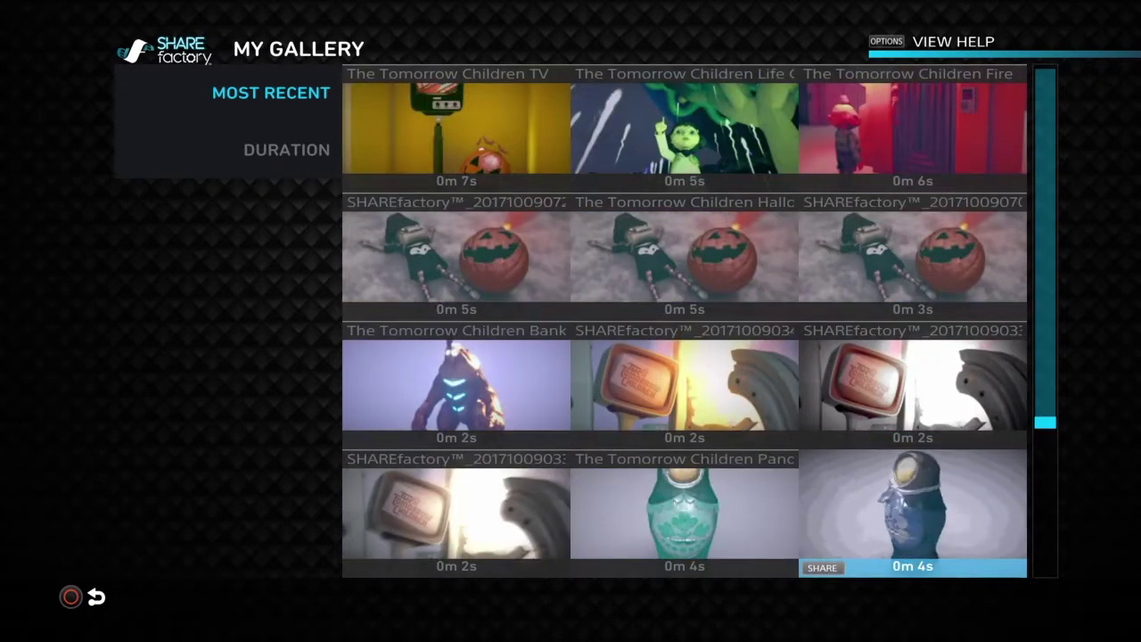
key(Left)
key(Left)
key(Up)
key(Down)
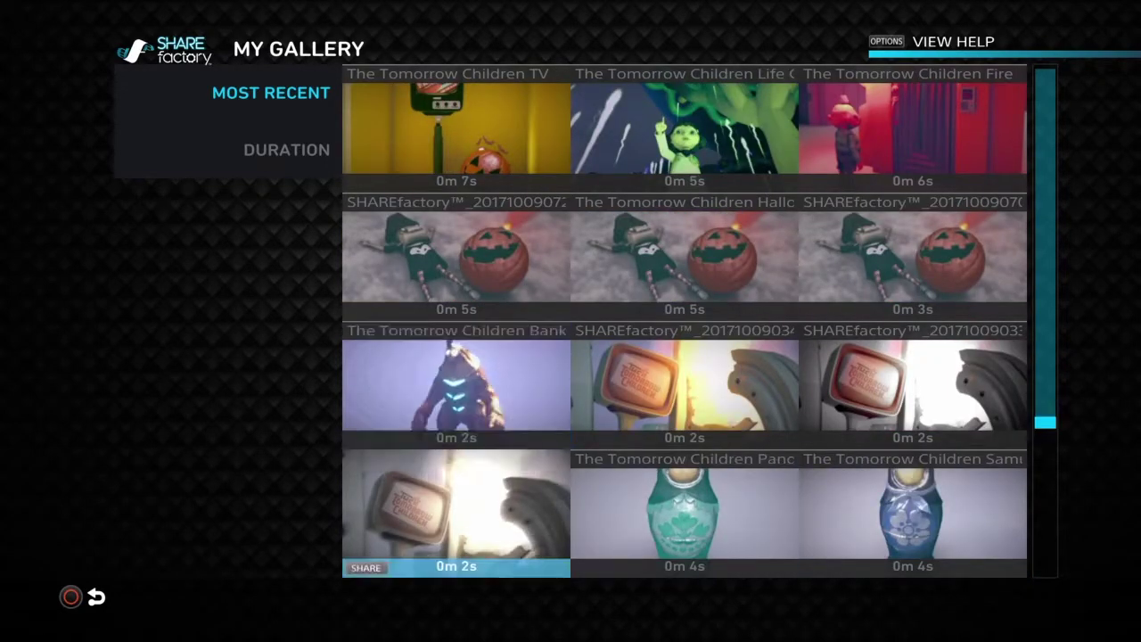
key(Down)
key(Right)
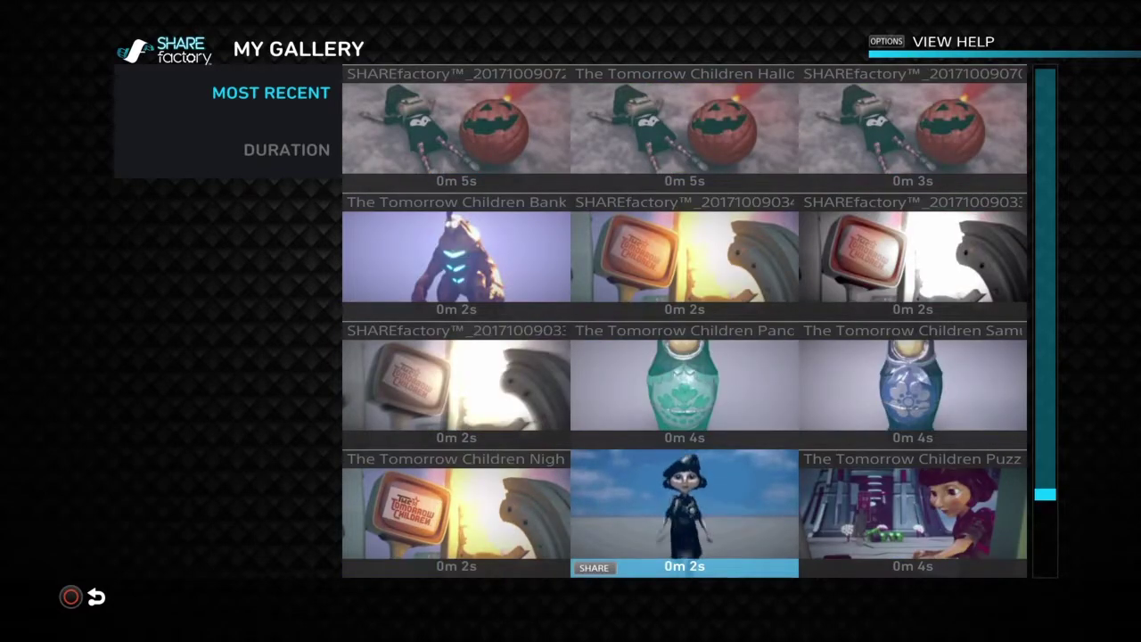
key(Down)
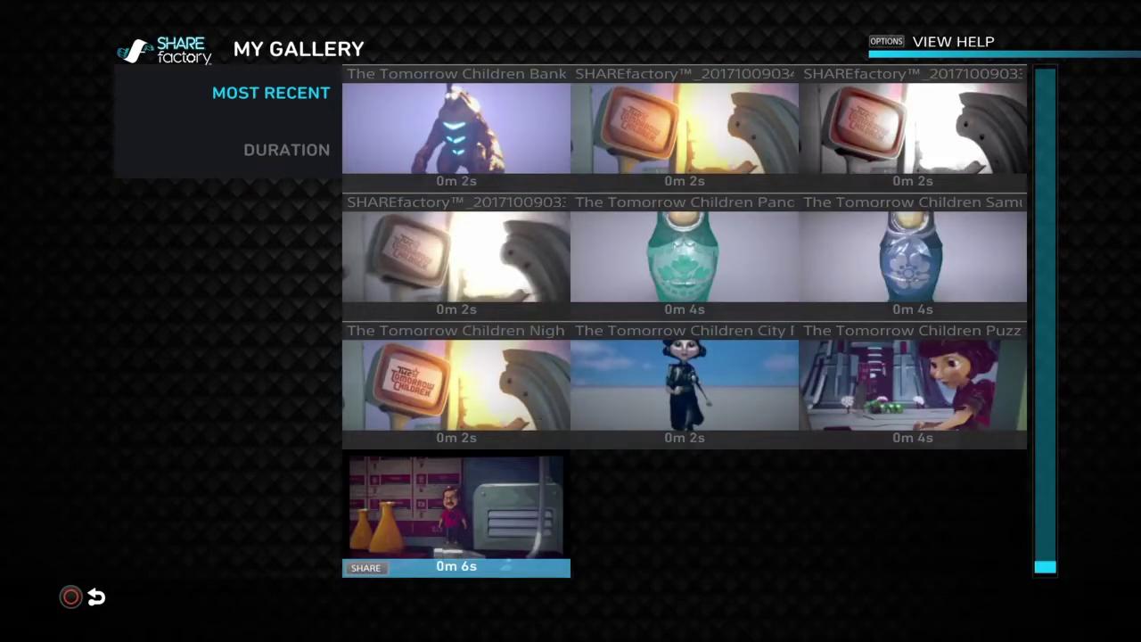
key(Escape)
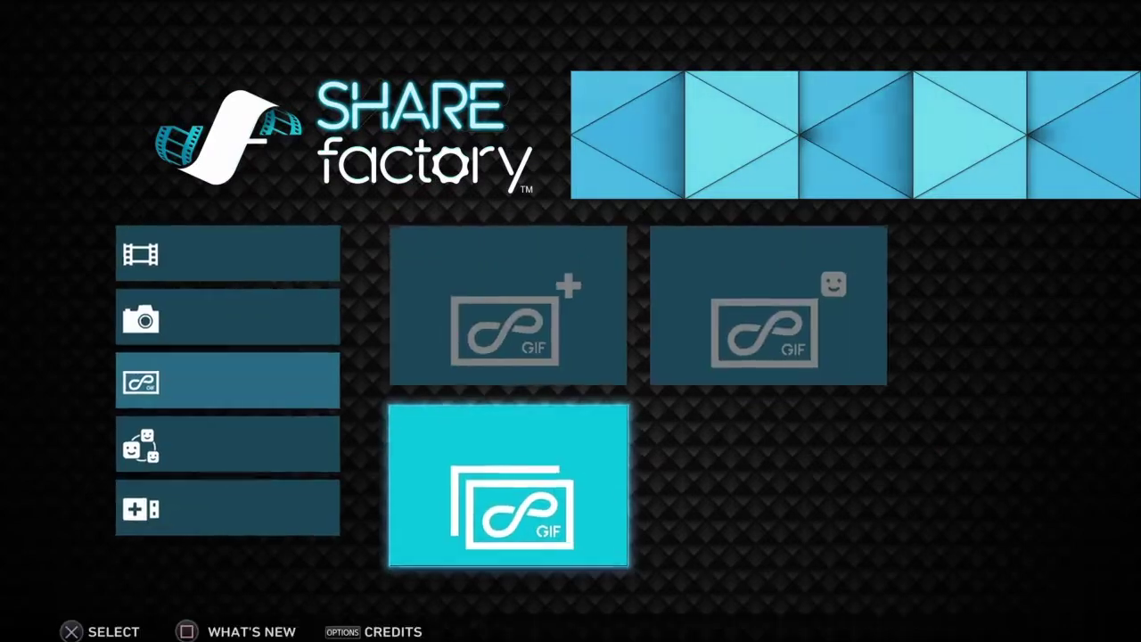
- Create a new video project with the PlayStation 4 theme
key(Up)
key(Up)
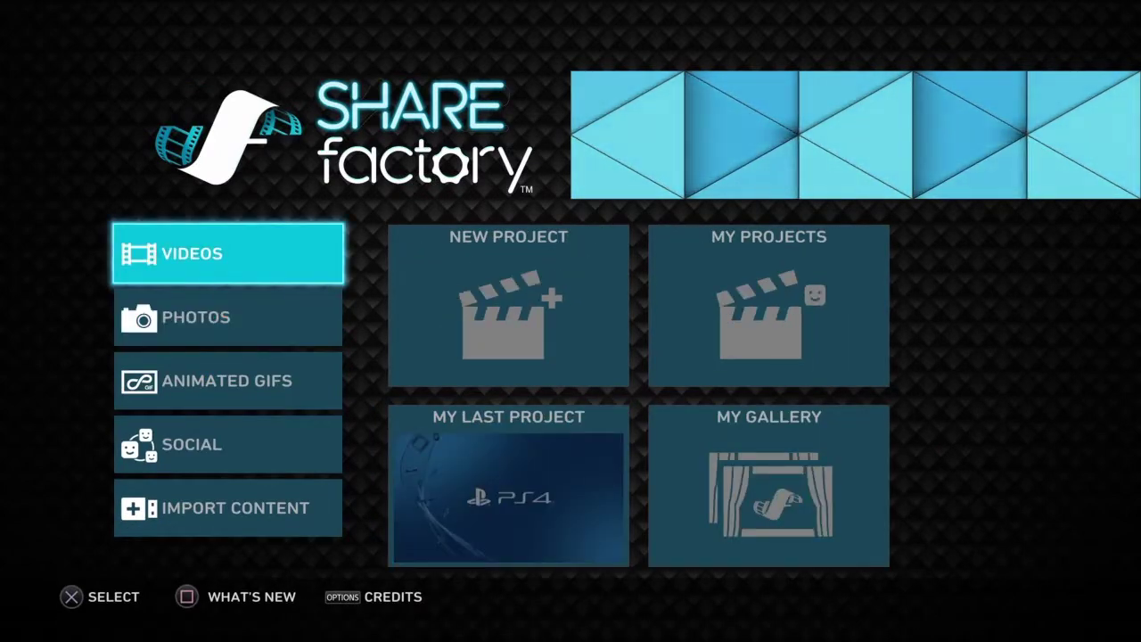
key(Right)
key(Return)
key(Right)
key(Down)
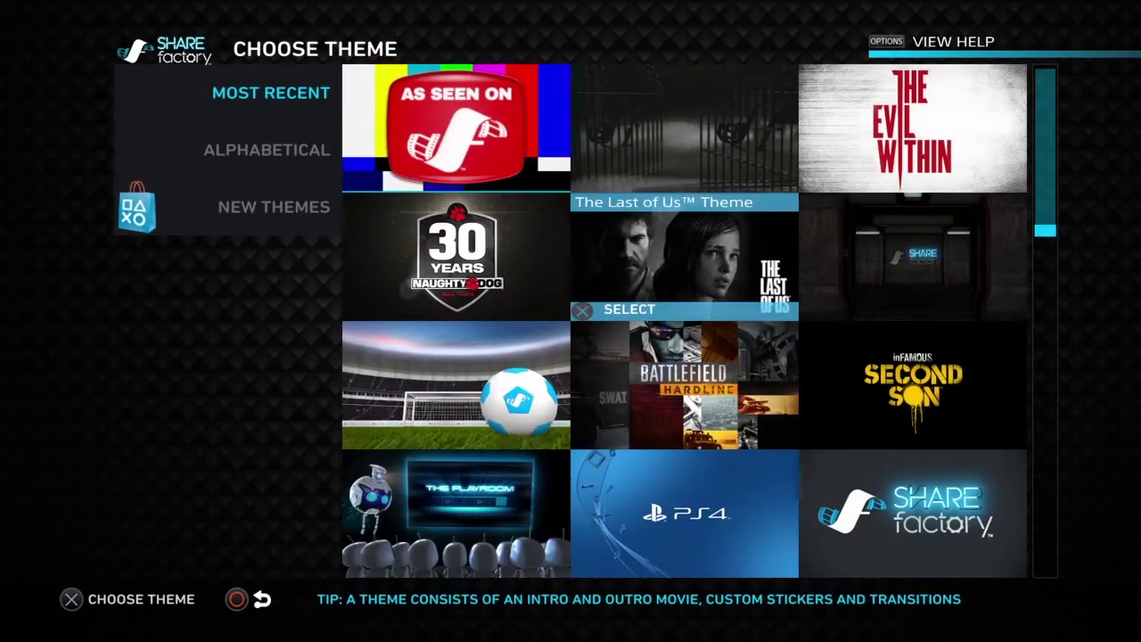
key(Down)
key(Down)
key(Return)
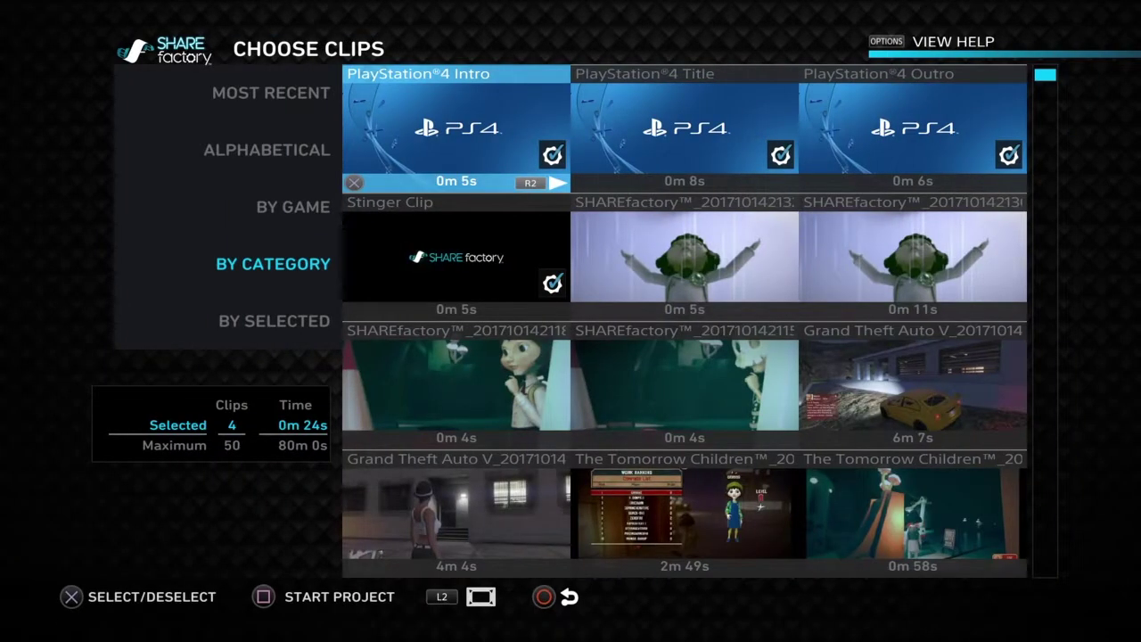
- Deselect the preselected theme clips: PlayStation 4 Intro, Title and Outro, and the Stinger Clip
key(Right)
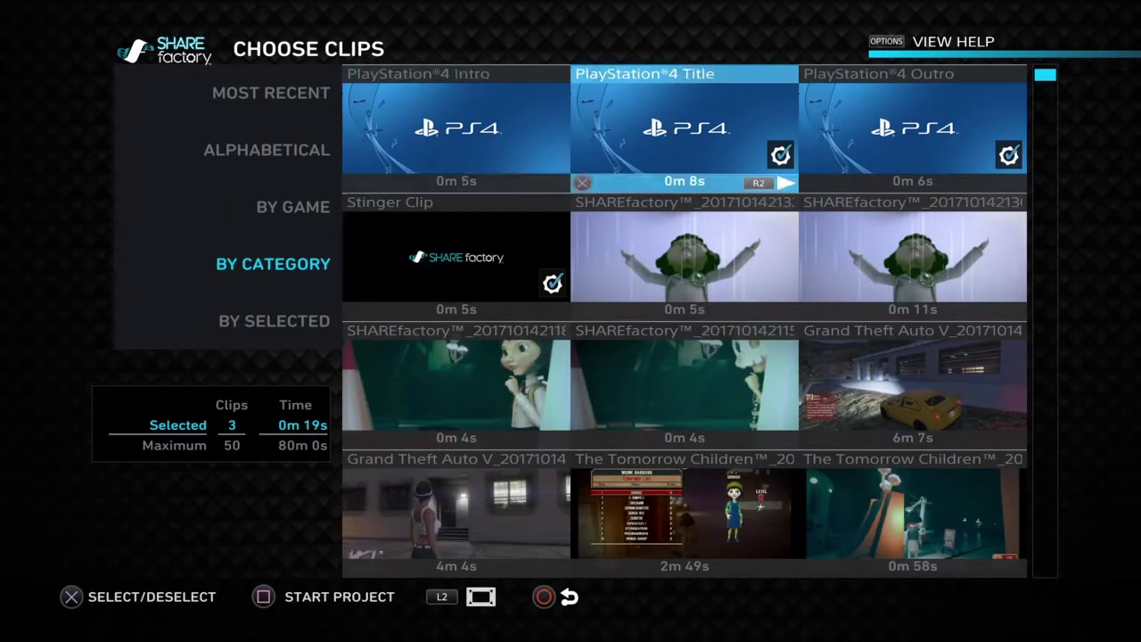
key(Return)
key(Right)
key(Return)
key(Left)
key(Left)
key(Down)
key(Return)
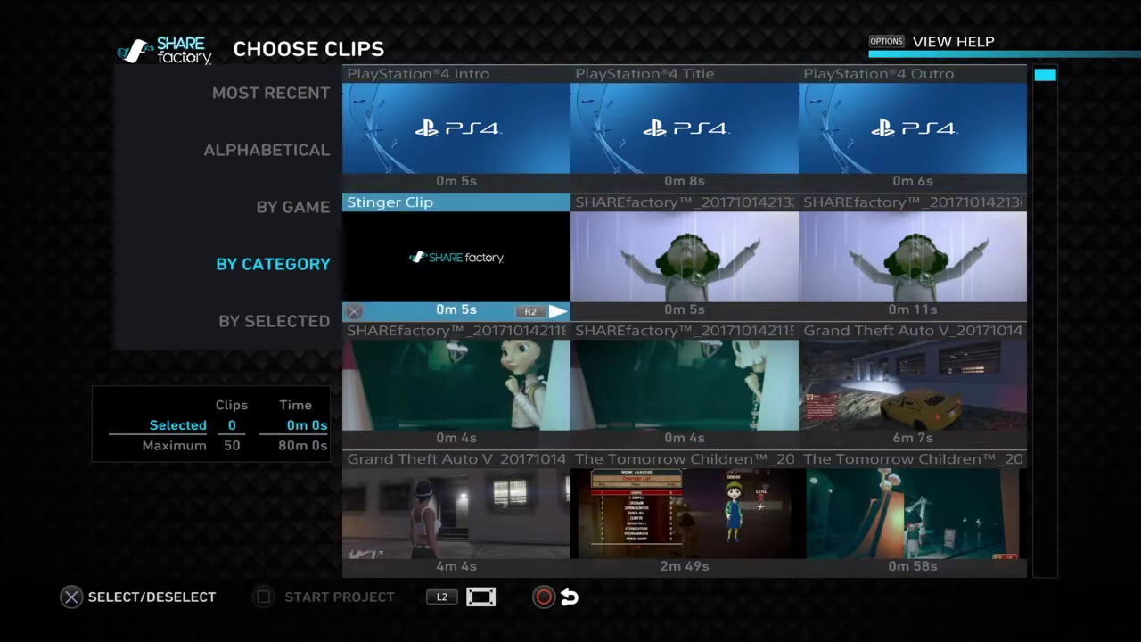
- Look through the recent gameplay clips and return to the start of the list
key(Right)
key(Down)
key(Down)
key(Down)
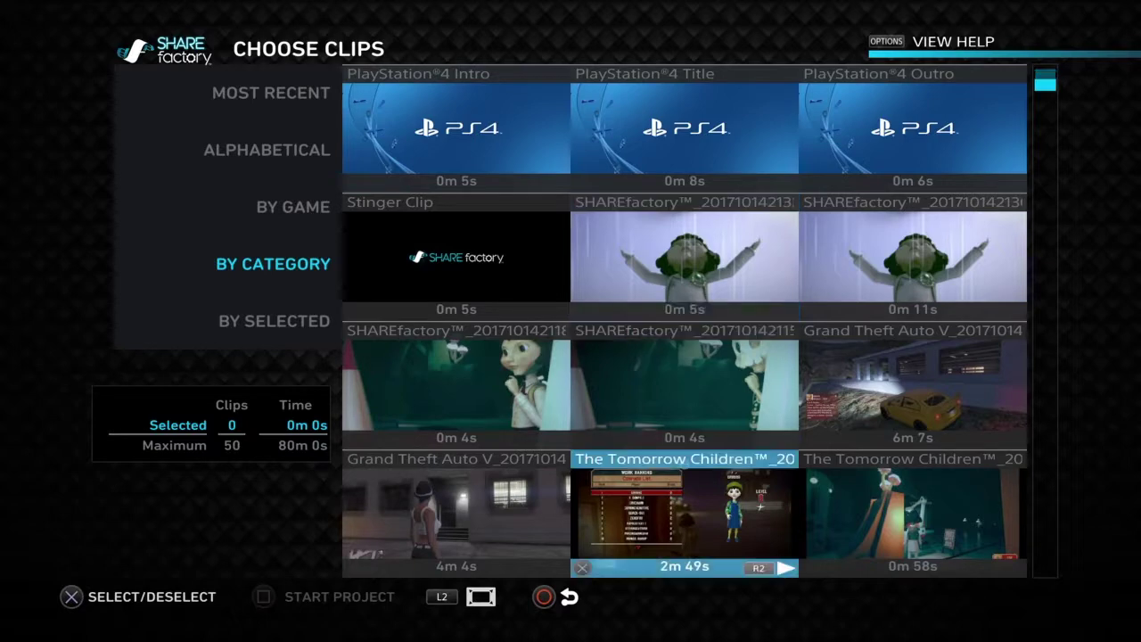
key(Down)
key(Down)
key(Down)
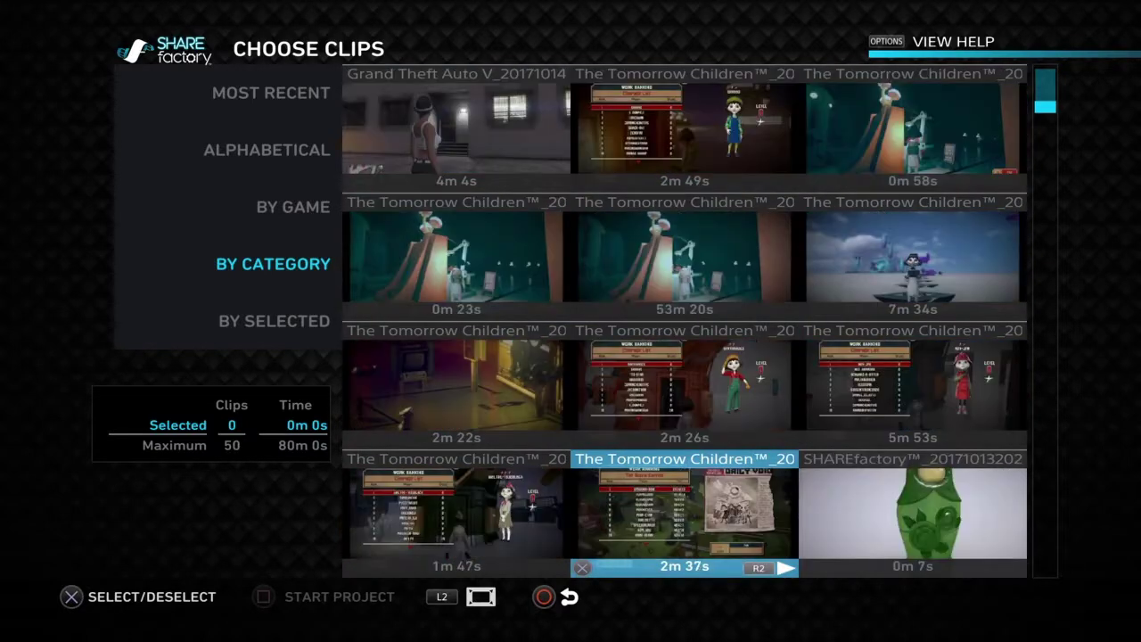
key(Down)
key(Up)
key(Up)
key(Up)
key(Up)
key(Up)
key(Up)
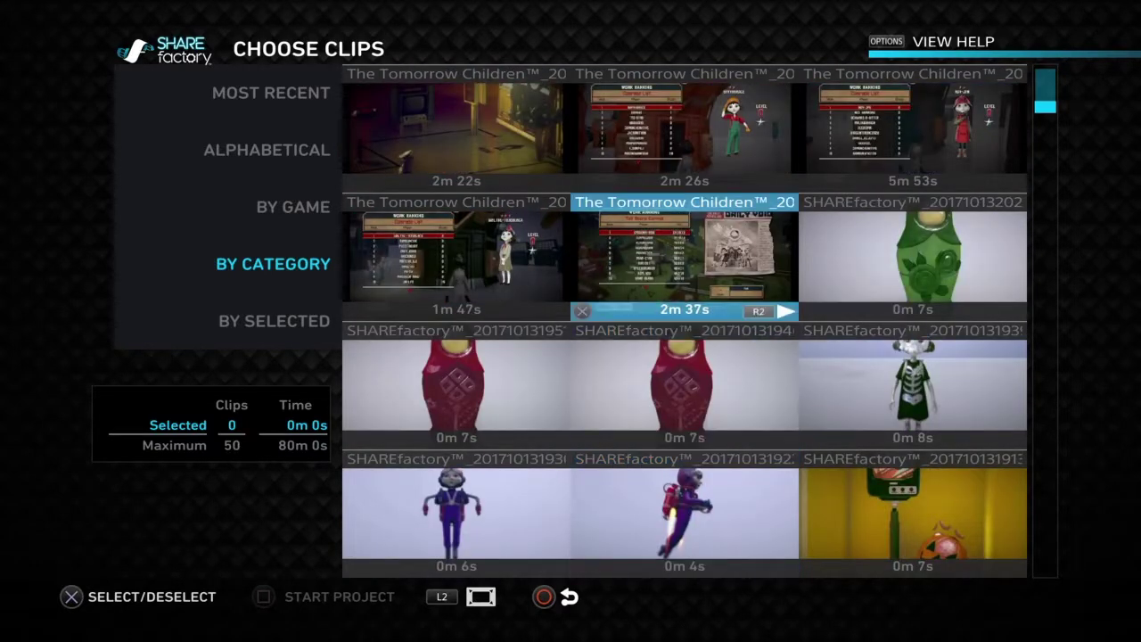
key(Up)
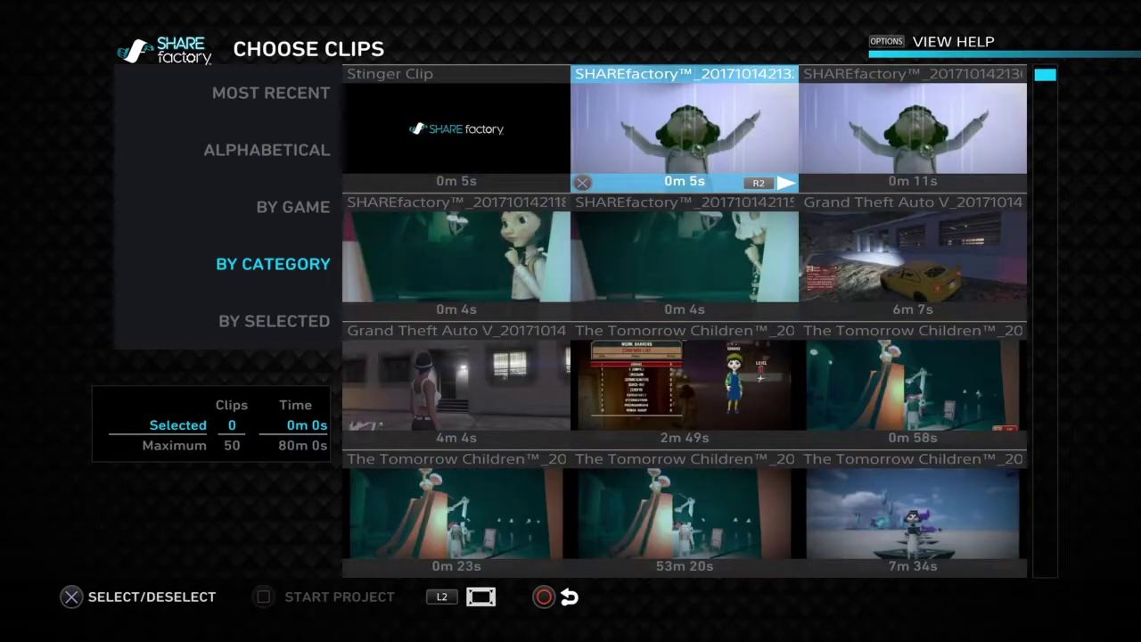
- Select the 11m 21s The Tomorrow Children rain-cloud clip and start the project, keeping the default name
key(Down)
key(Down)
key(Down)
key(Down)
key(Down)
key(Down)
key(Down)
key(Down)
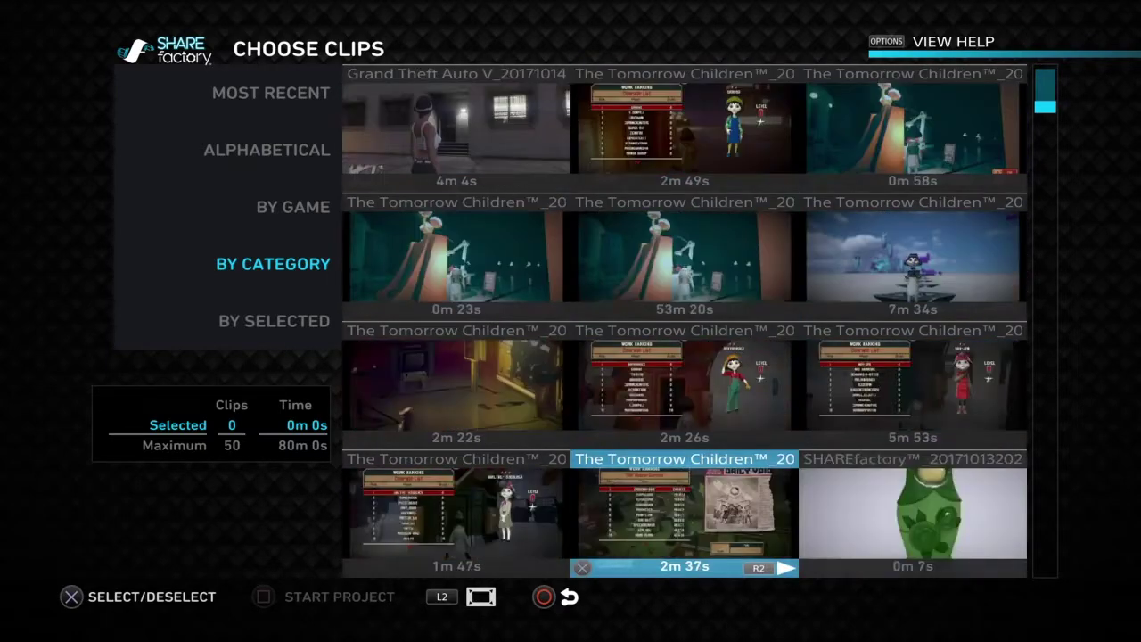
key(Down)
key(Down)
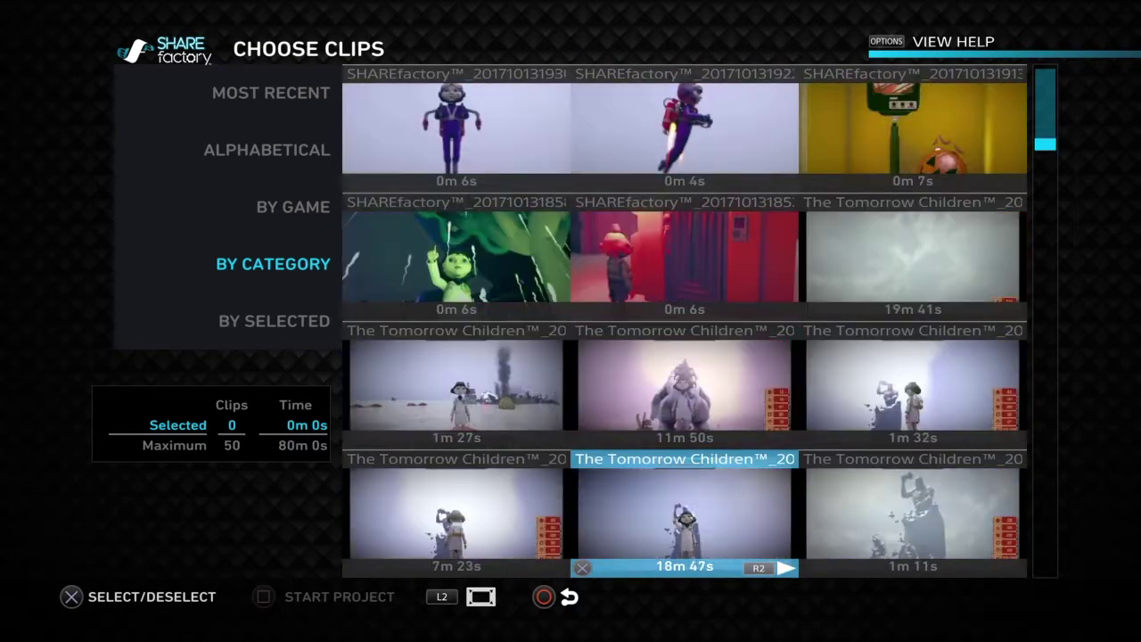
key(Down)
key(Down)
key(Down)
key(Down)
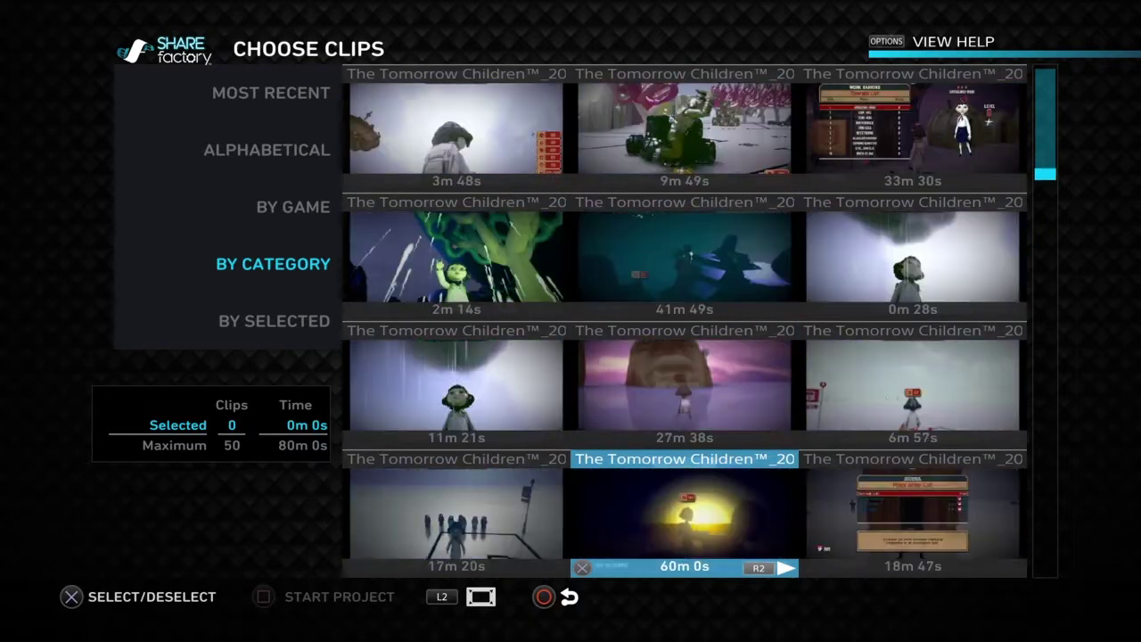
key(Up)
key(Left)
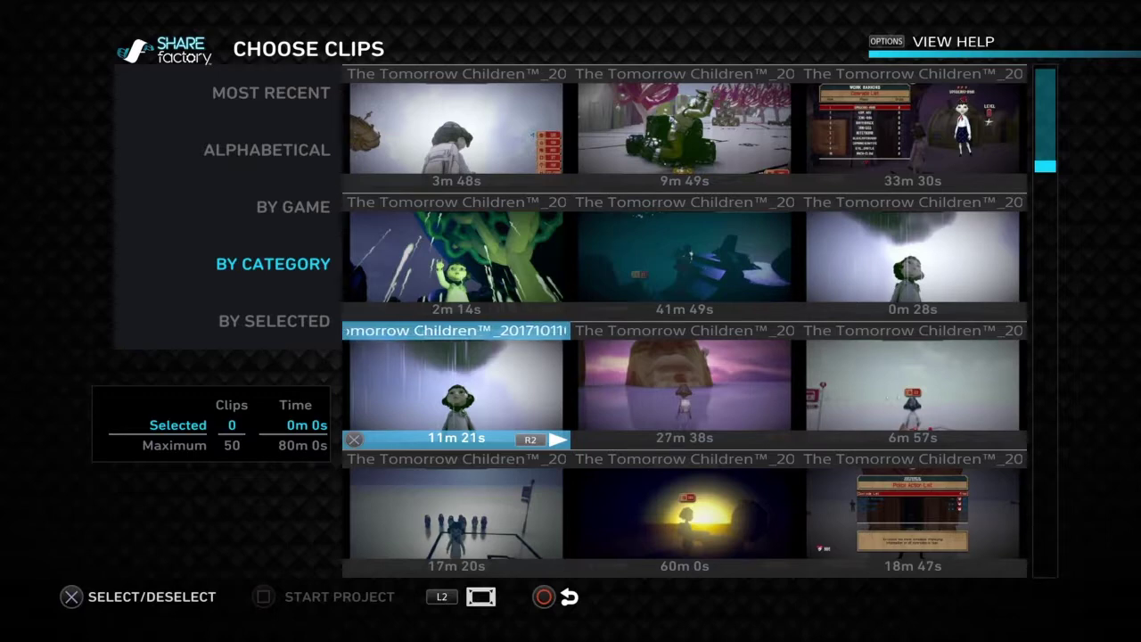
key(Return)
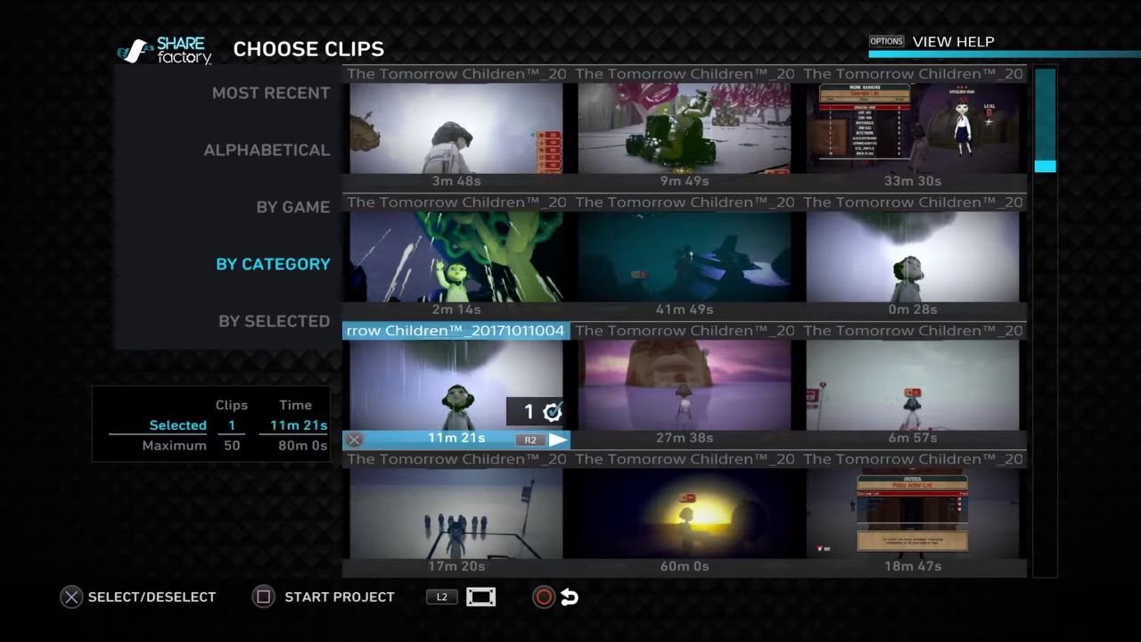
key(space)
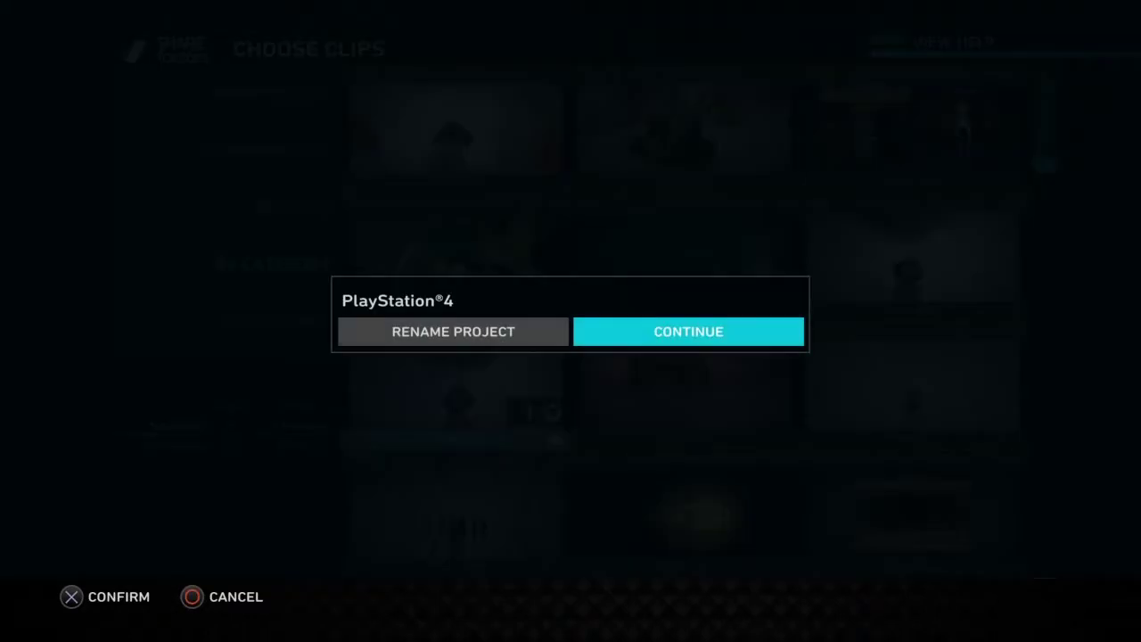
key(Return)
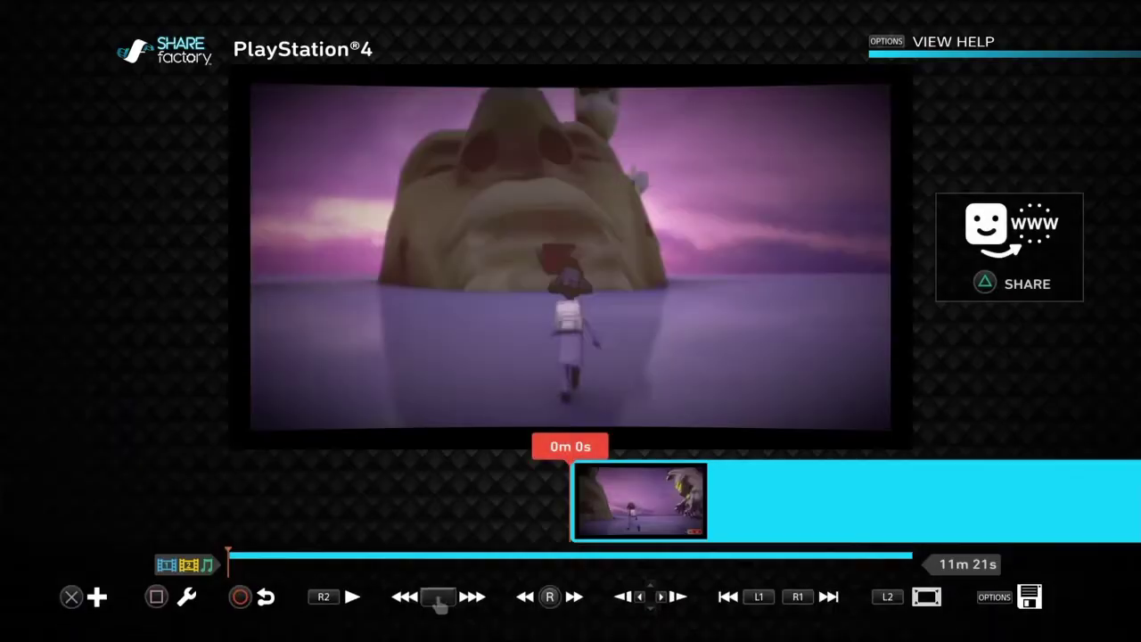
- Move the playhead near the end of the clip to 11m 6s, where the girl raises her arms in the rain
key(Right)
key(End)
key(Left)
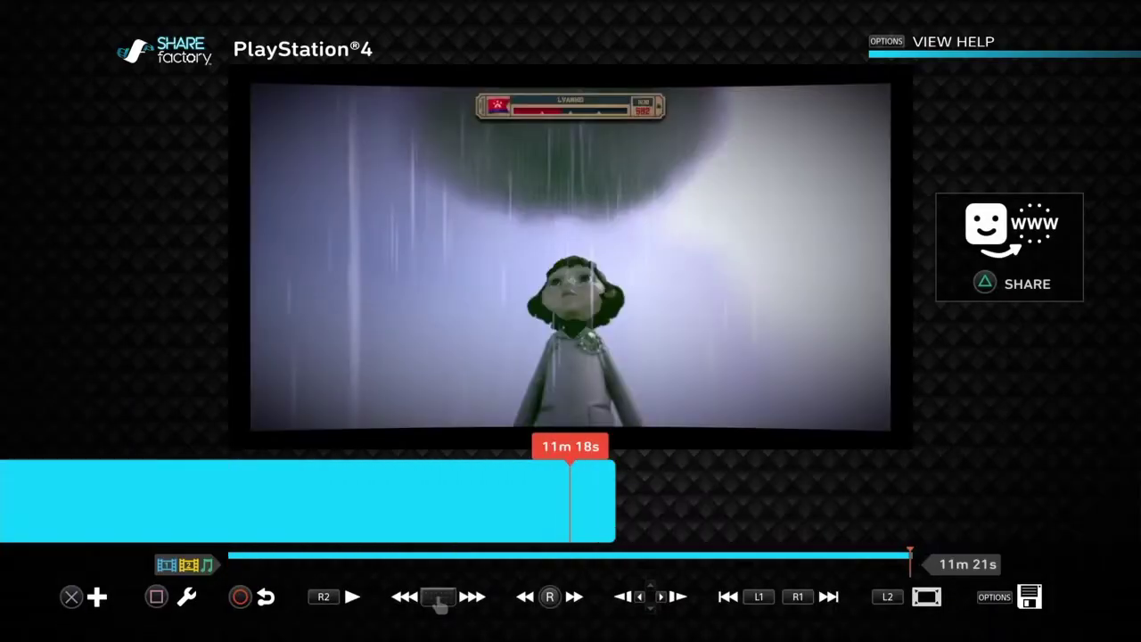
key(Left)
key(Left)
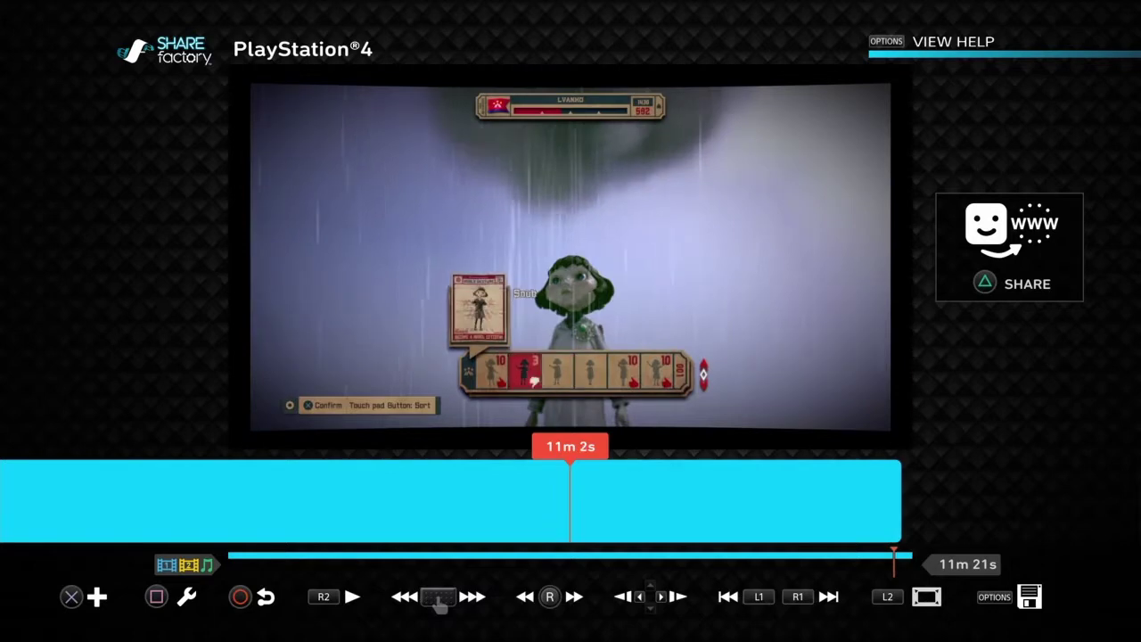
key(Right)
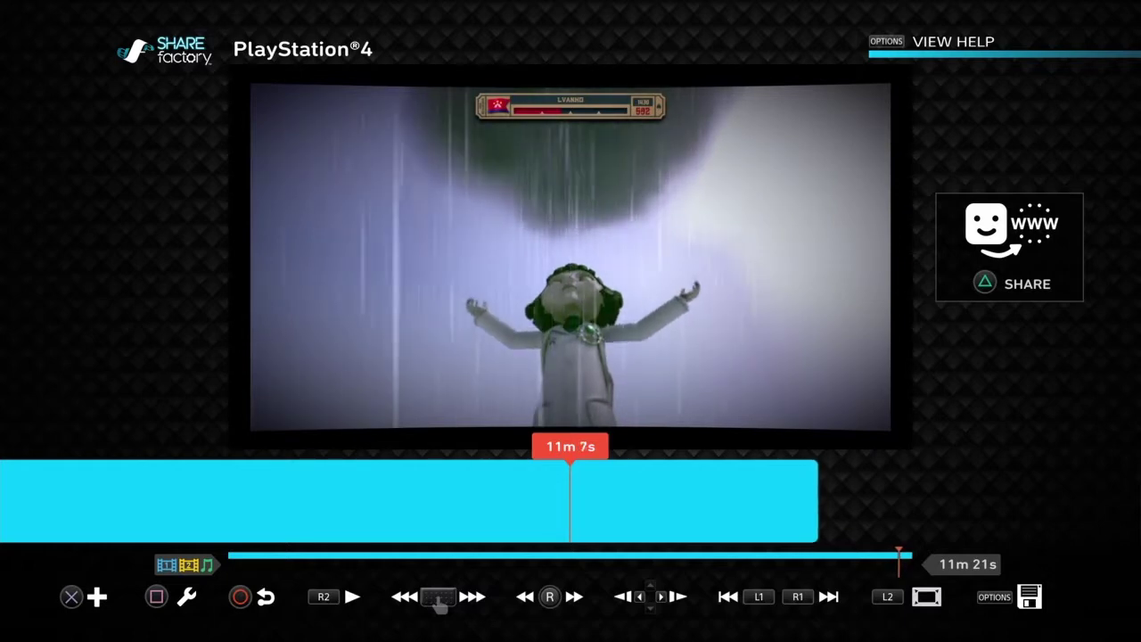
key(Left)
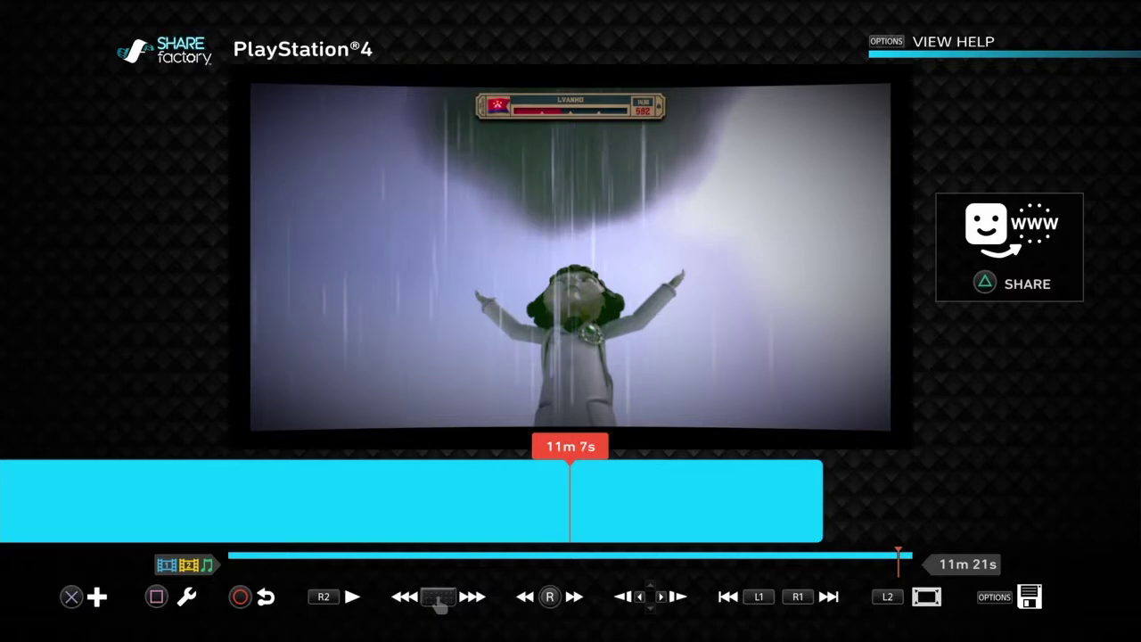
key(Left)
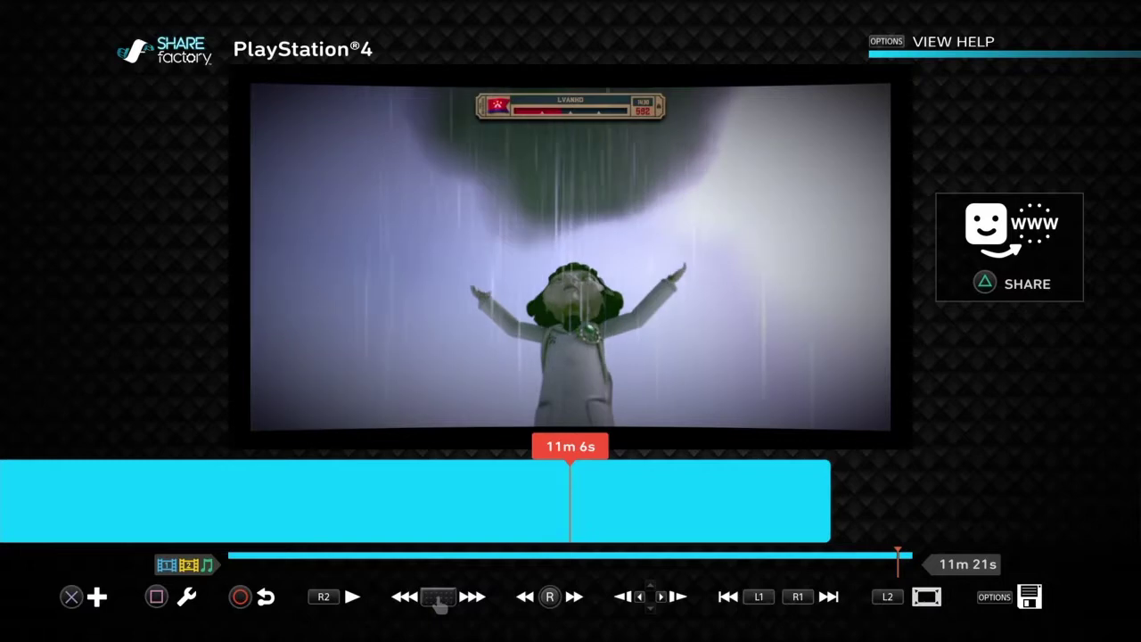
- Split the clip at the 11m 6s playhead position
key(Return)
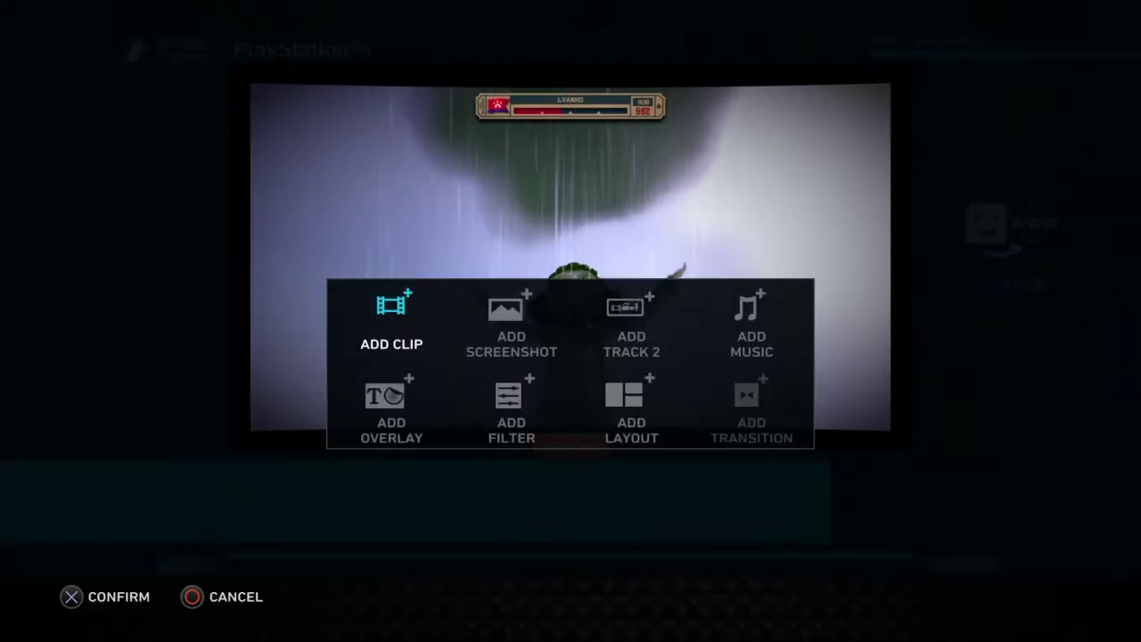
key(Escape)
key(s)
key(Right)
key(Return)
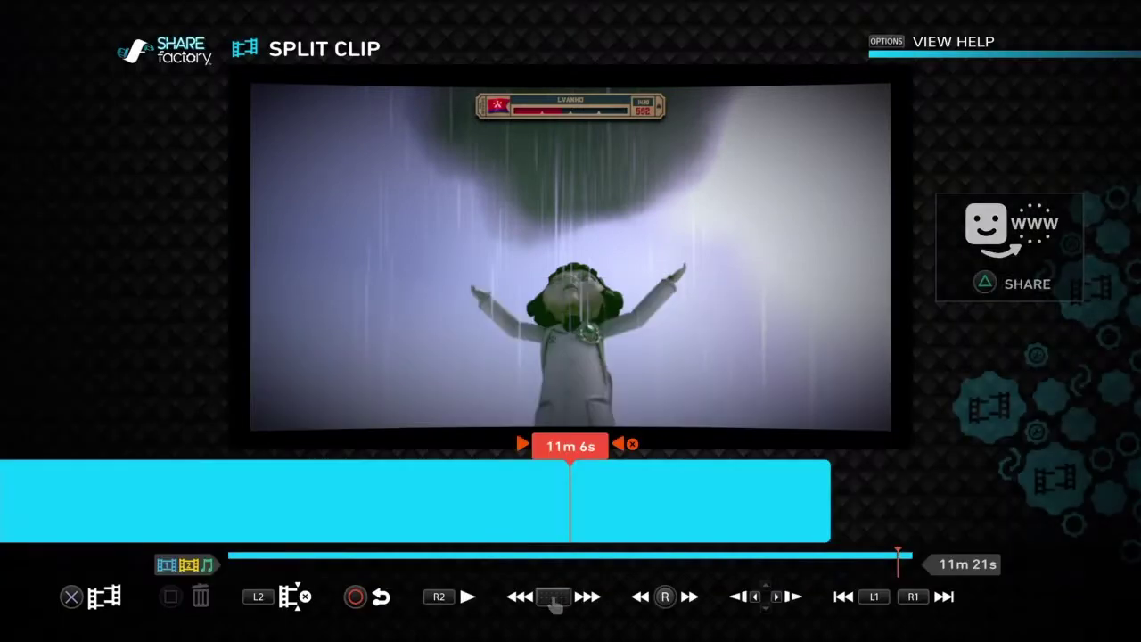
key(Return)
- Delete the long segment before the split, keeping only the final part of the clip
key(Return)
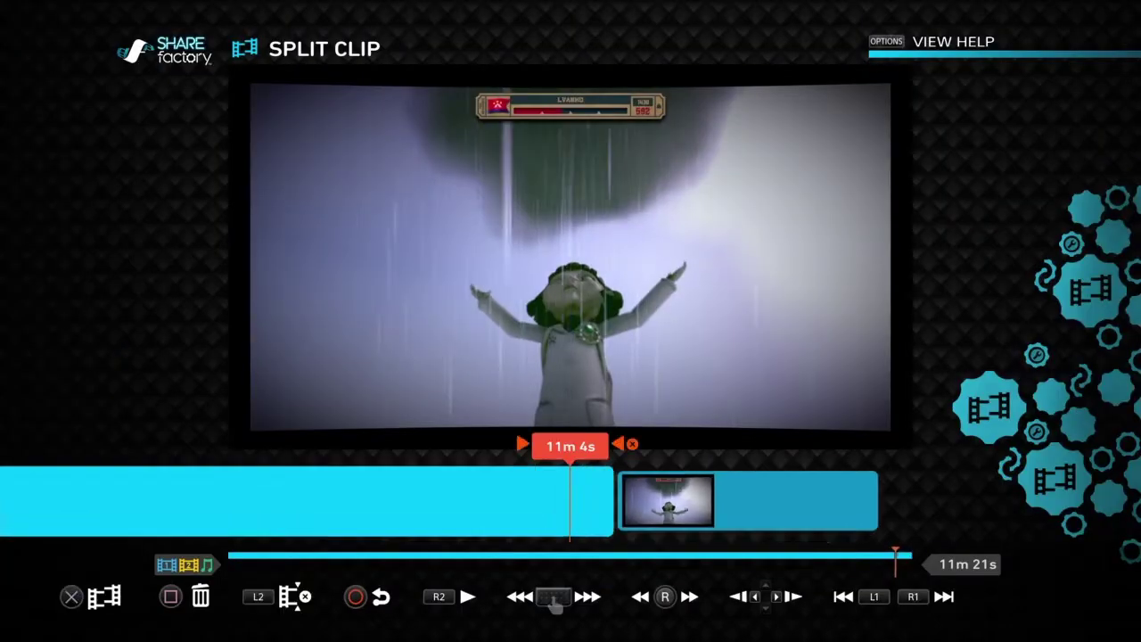
key(Delete)
key(Return)
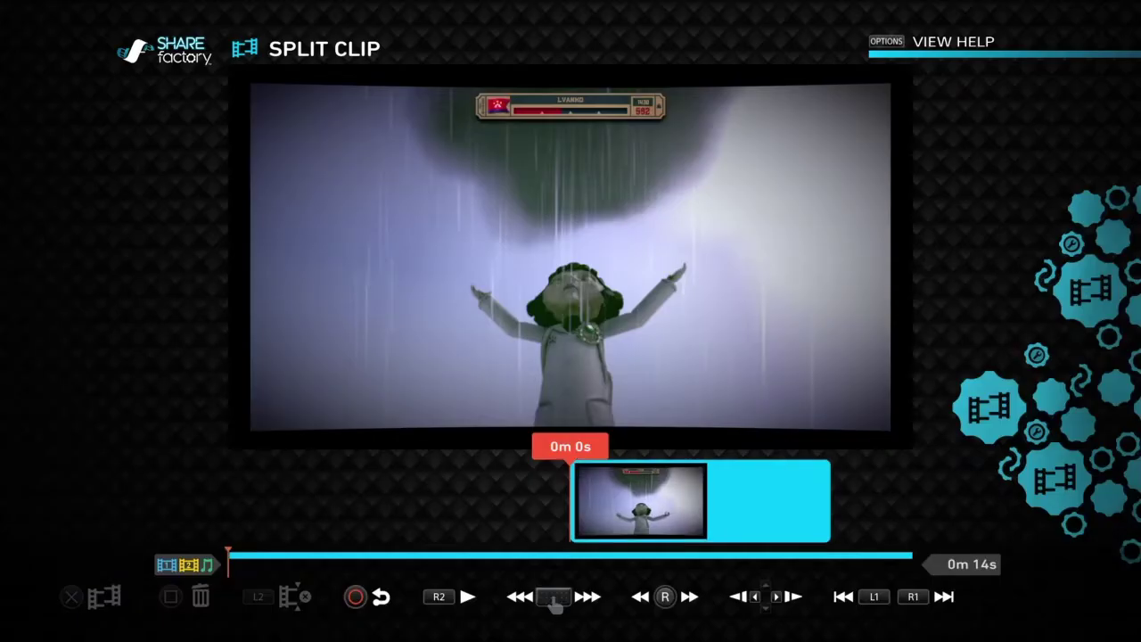
- Scrub through the remaining 14-second clip, stop at 0m 9s and leave clip splitting
key(Right)
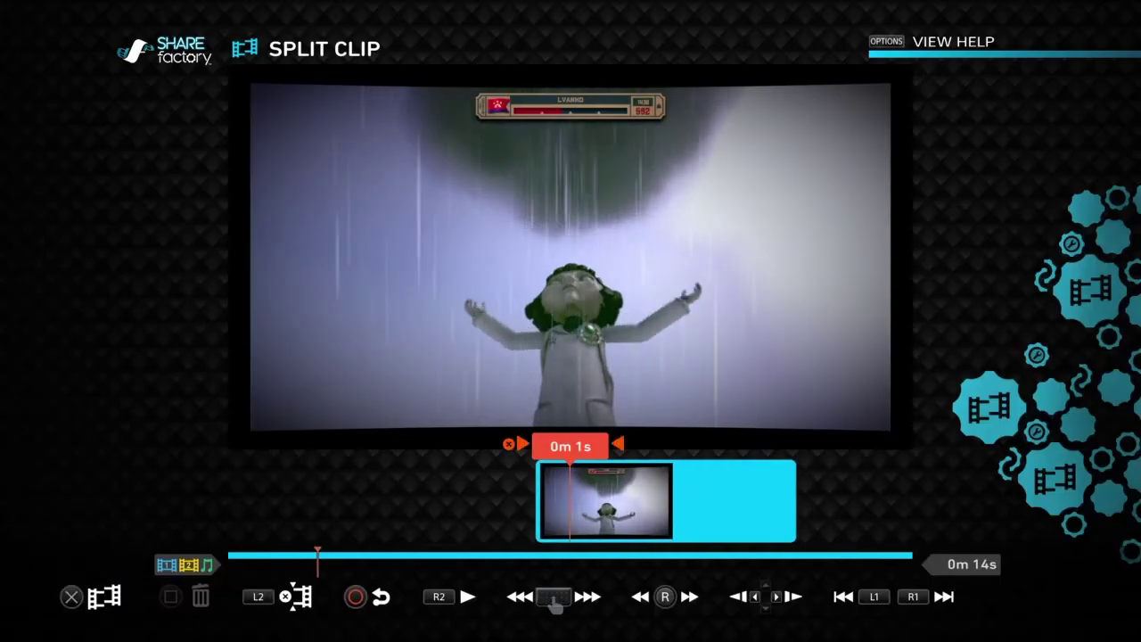
key(Right)
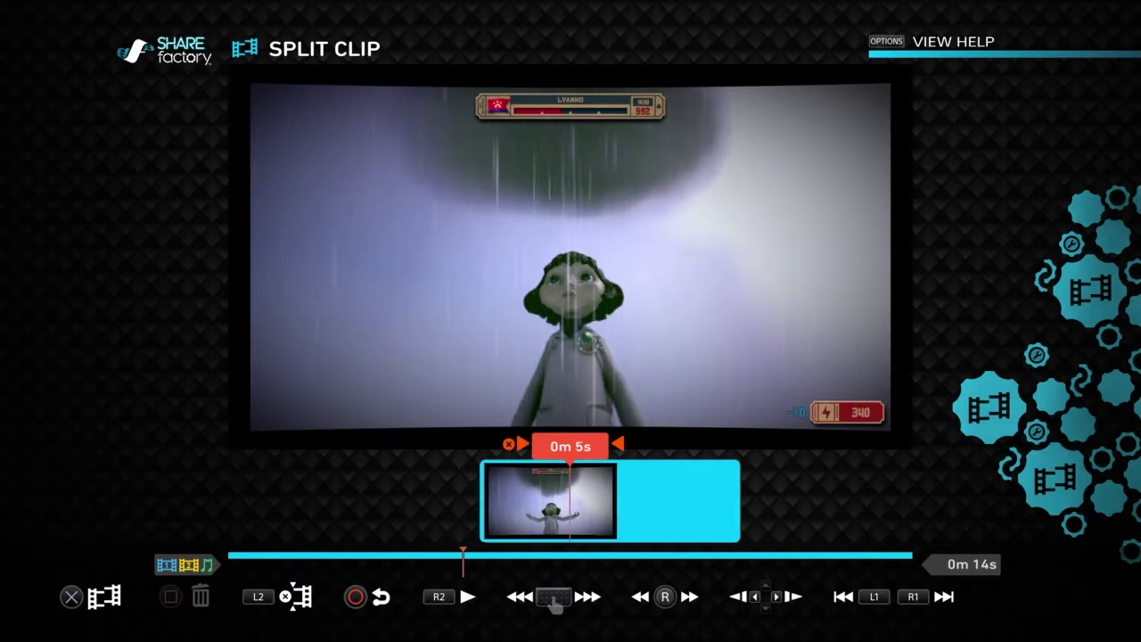
key(Right)
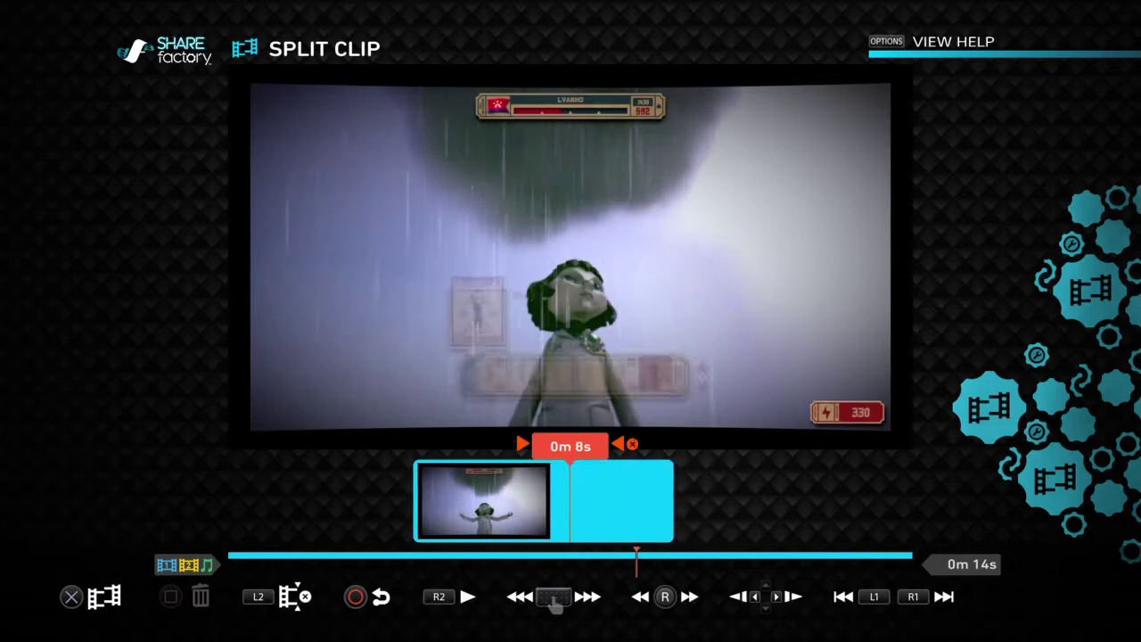
key(Right)
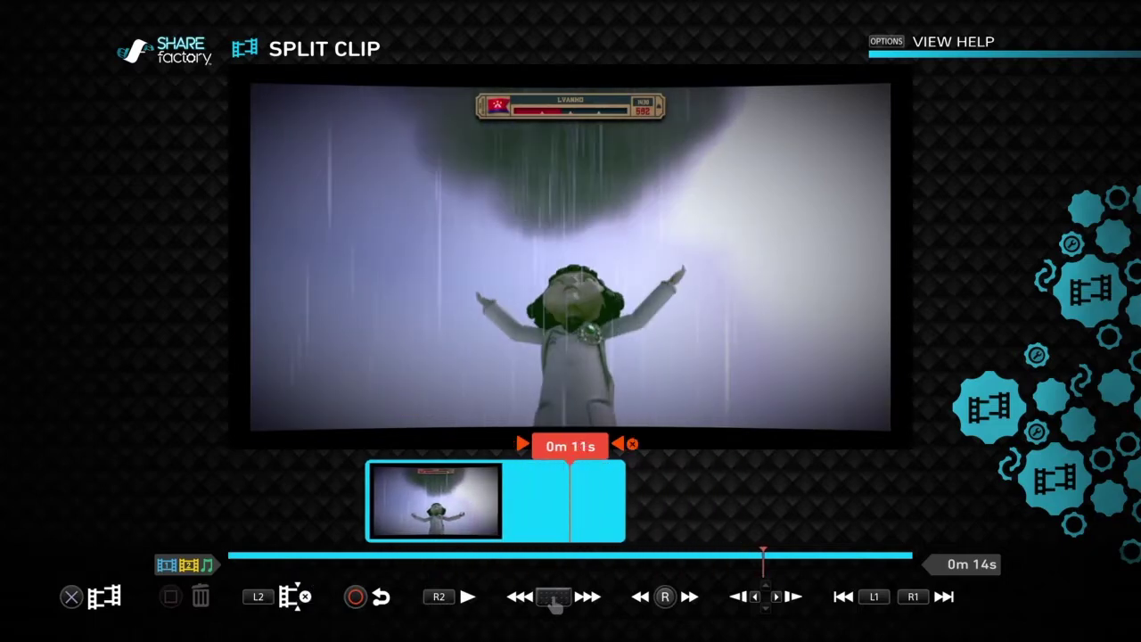
key(Right)
key(Left)
key(Left)
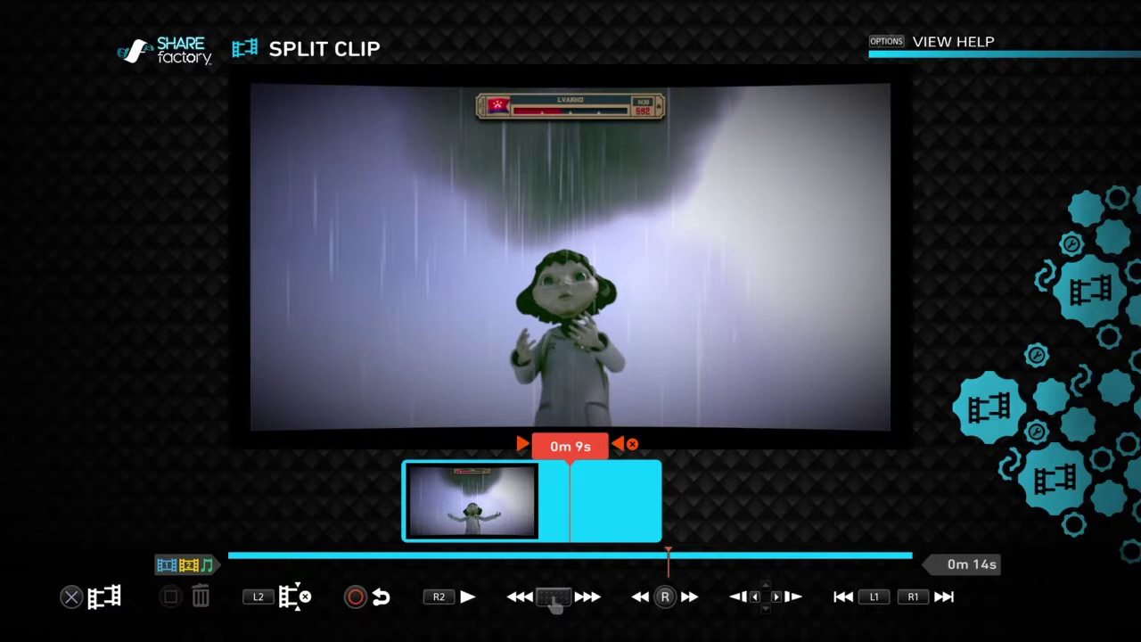
key(Escape)
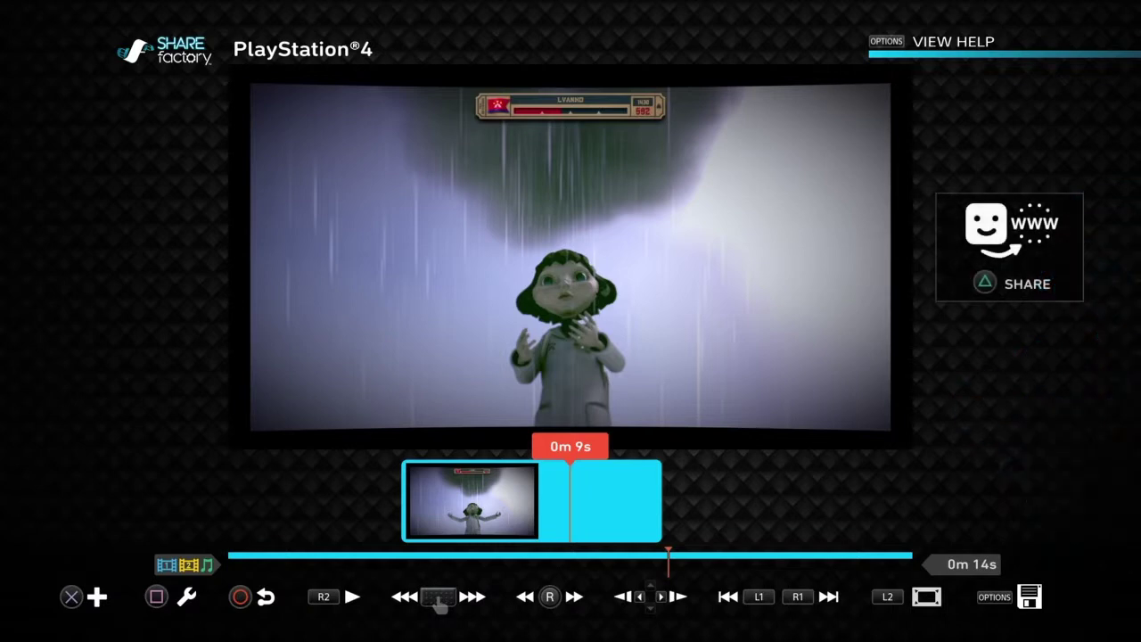
- Apply Pan & Zoom to the clip at 180%, panning down to frame the girl and crop out the status bar above her
key(Return)
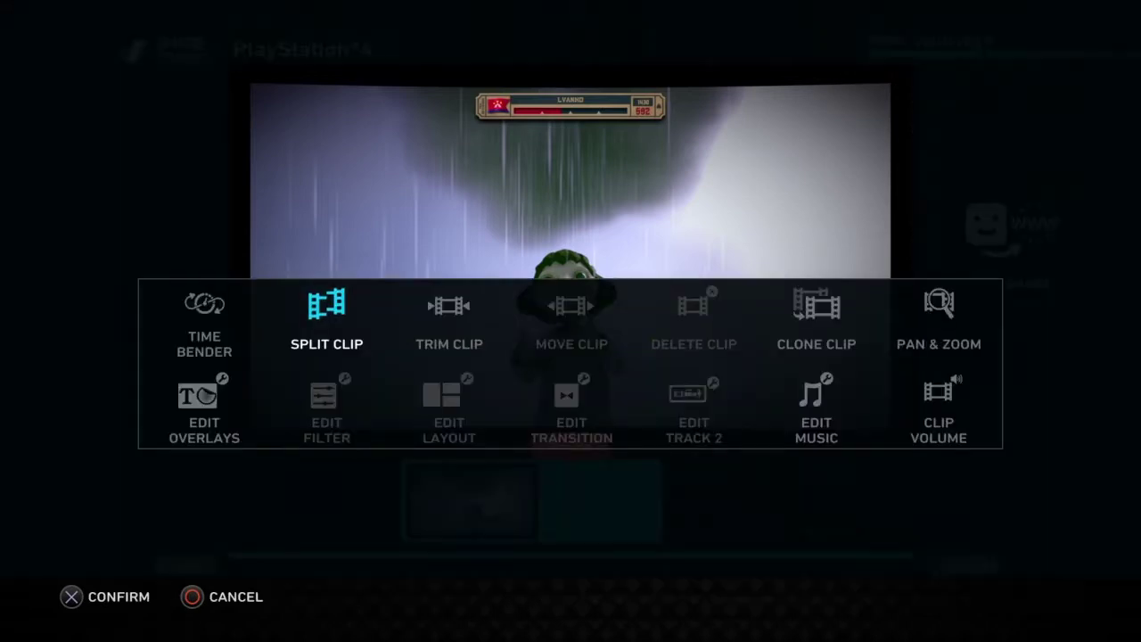
key(Right)
key(Right)
key(Right)
key(Right)
key(Left)
key(Return)
key(Up)
key(Up)
key(Up)
key(Up)
key(Up)
key(Up)
key(Up)
key(Up)
key(Up)
key(Up)
key(Up)
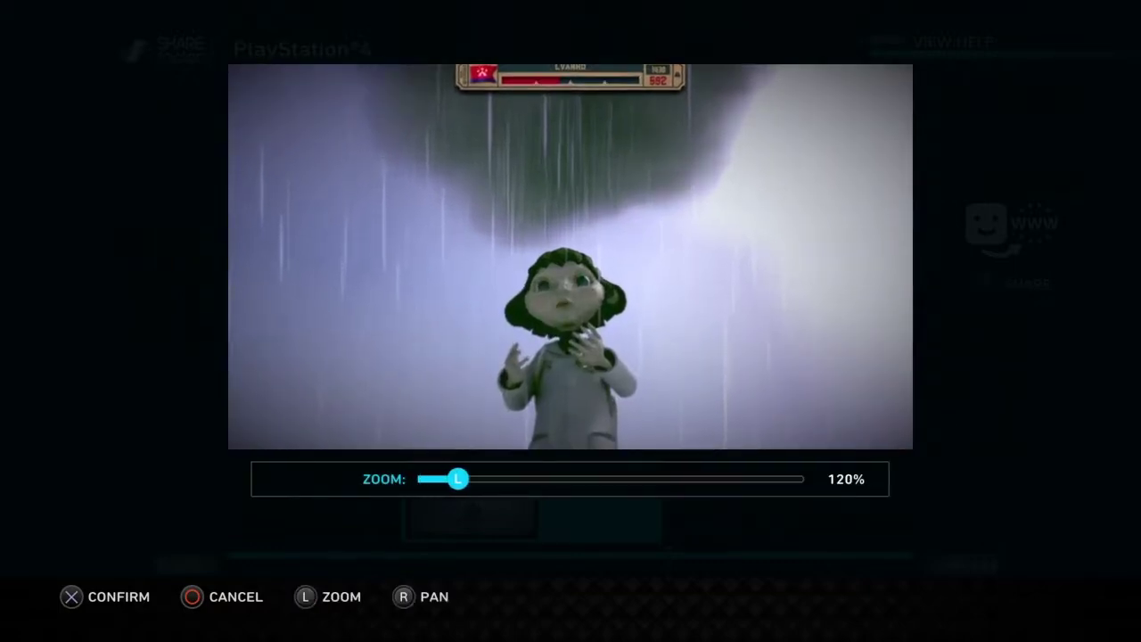
key(Up)
key(Up)
key(Up)
key(Up)
key(Up)
key(Up)
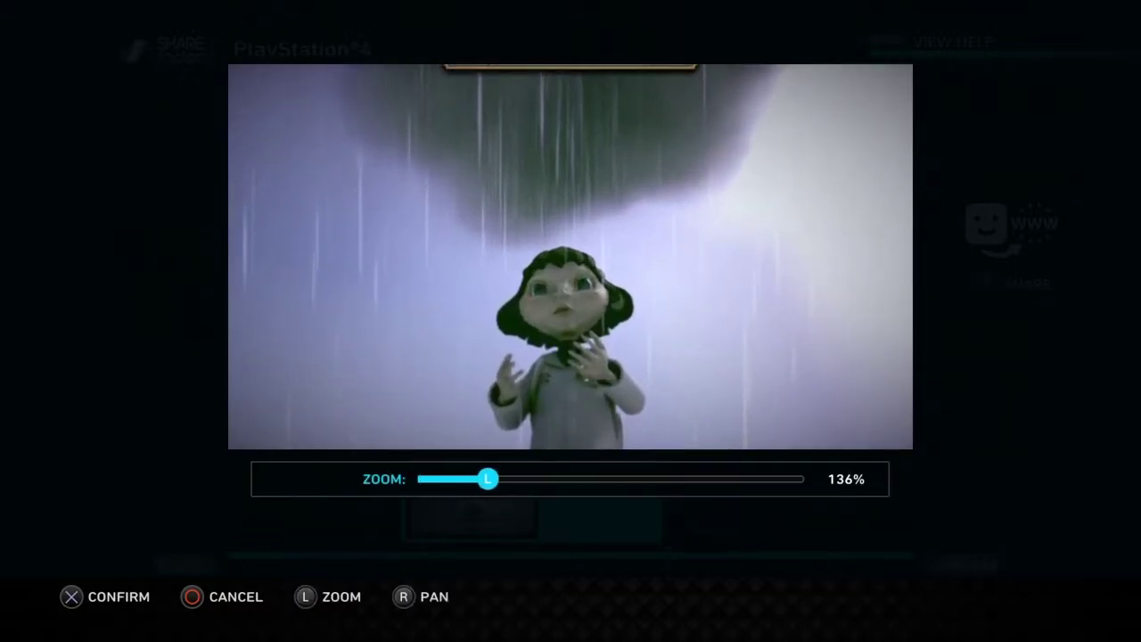
key(Up)
key(Up)
key(Up)
key(Up)
key(Up)
key(Up)
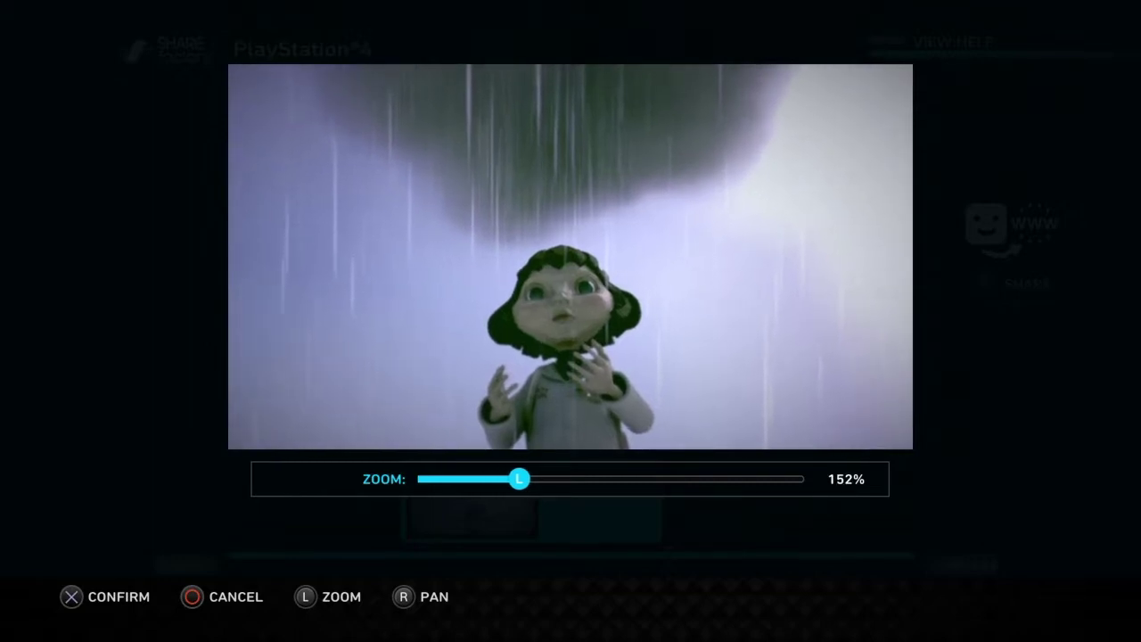
key(Down)
key(Up)
key(Up)
key(Up)
key(Up)
key(Up)
key(Up)
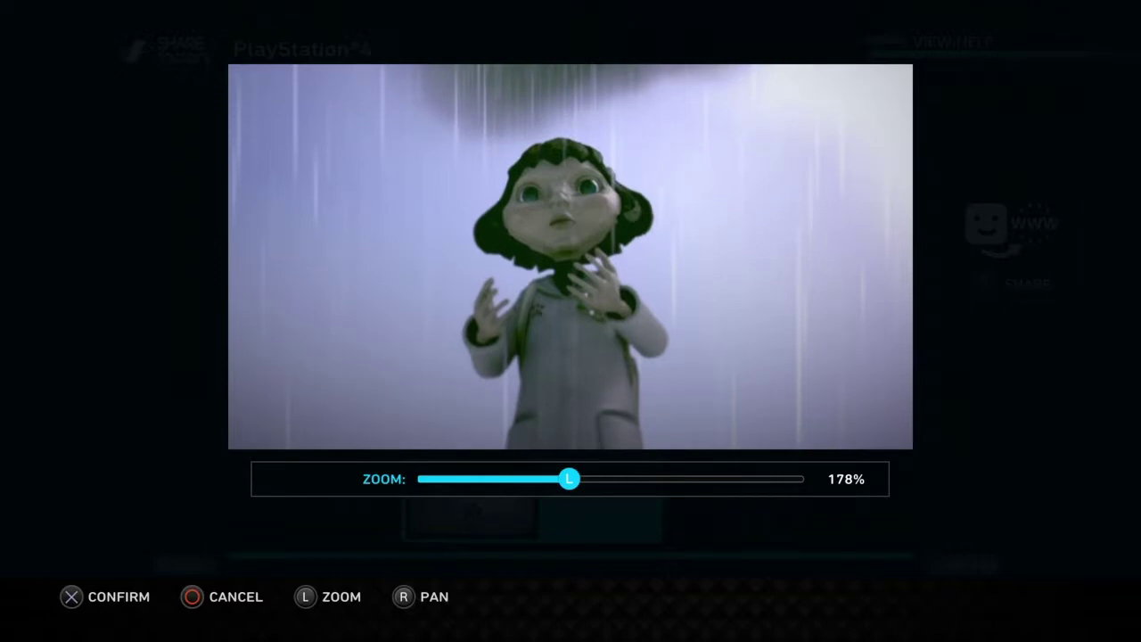
key(Down)
key(Up)
key(Up)
key(Up)
key(Up)
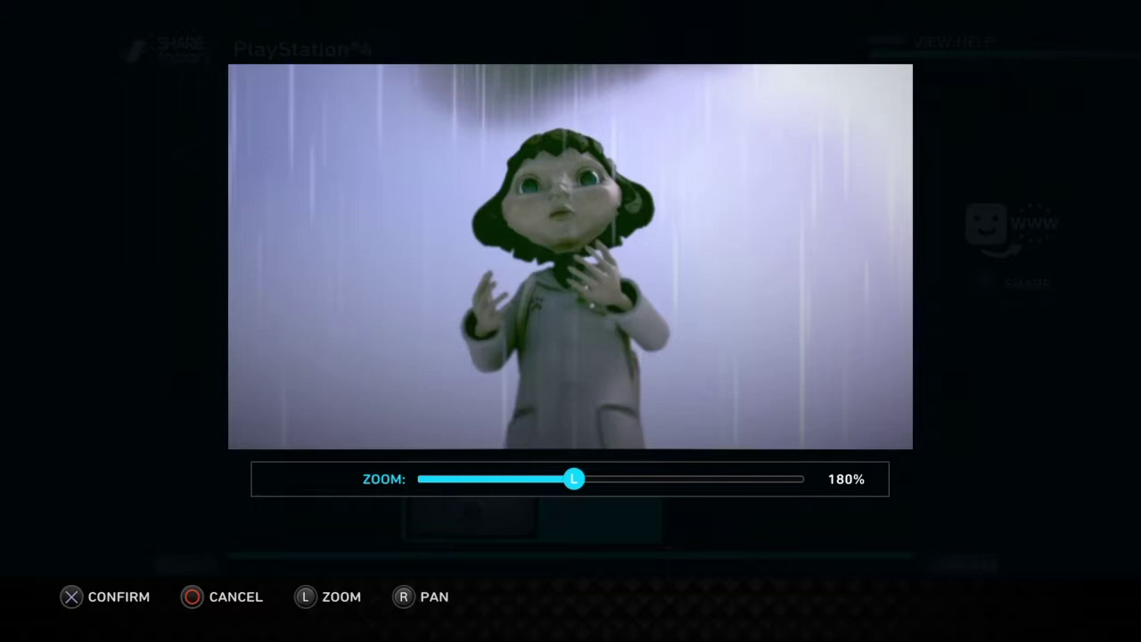
key(Return)
- At the 0m 7s frame with the Pray gesture menu, raise the clip's Pan & Zoom to 247% and shift the picture slightly left and up
key(Left)
key(Right)
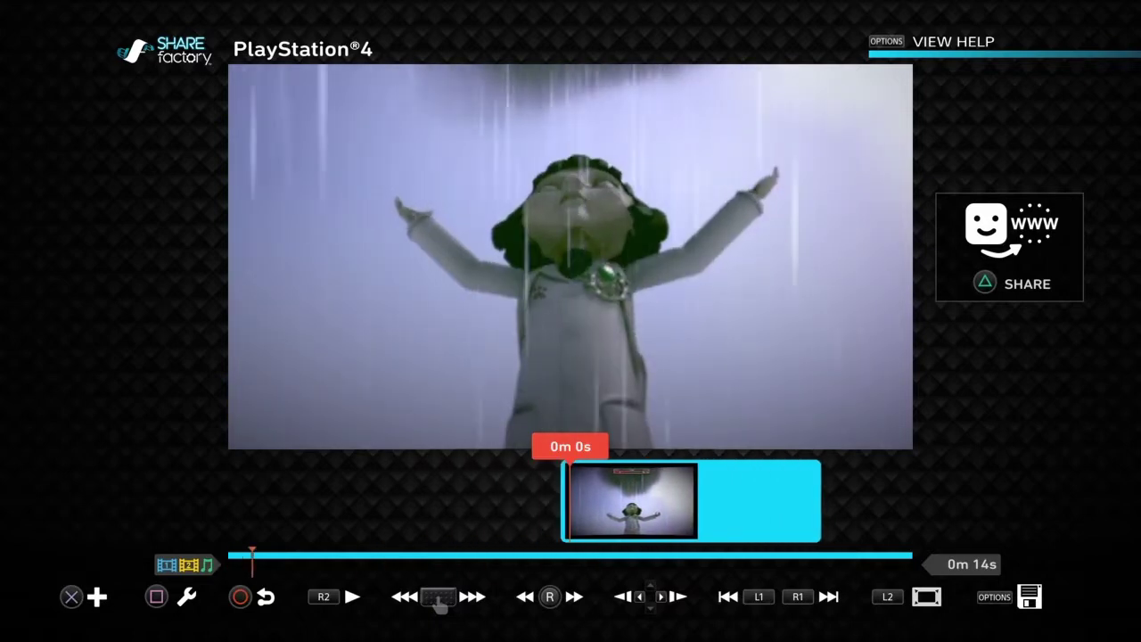
key(Right)
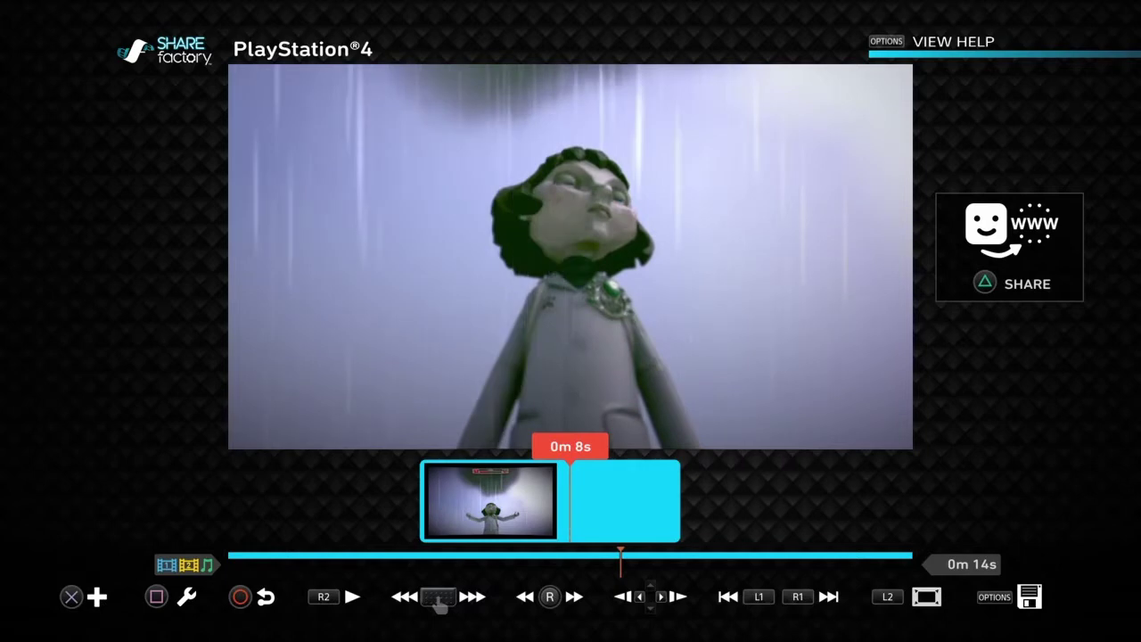
key(Left)
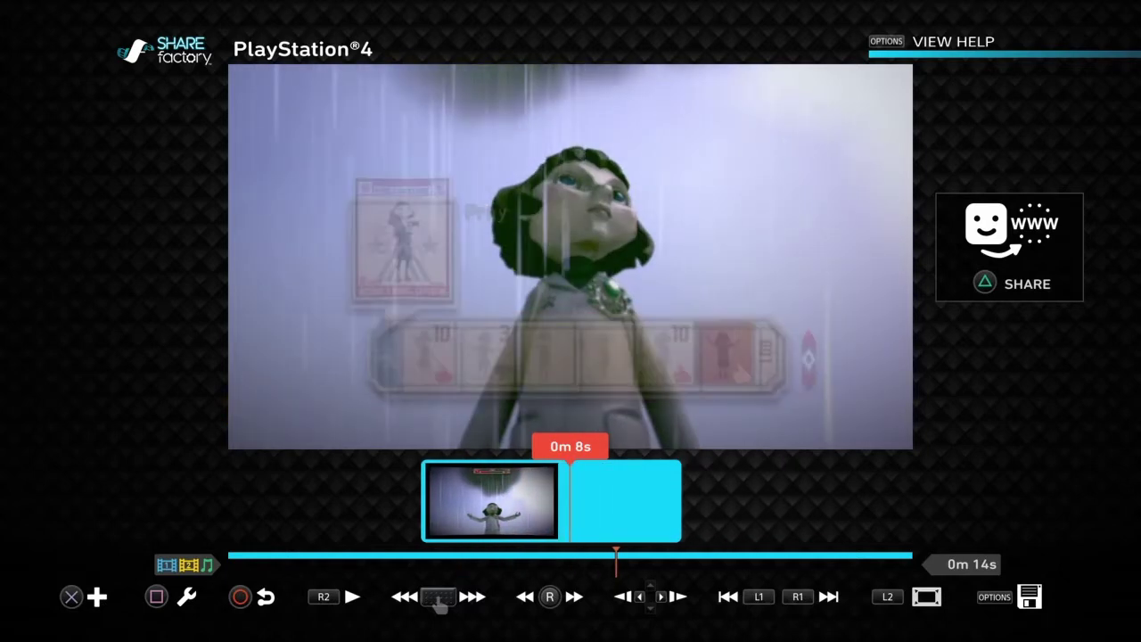
key(Left)
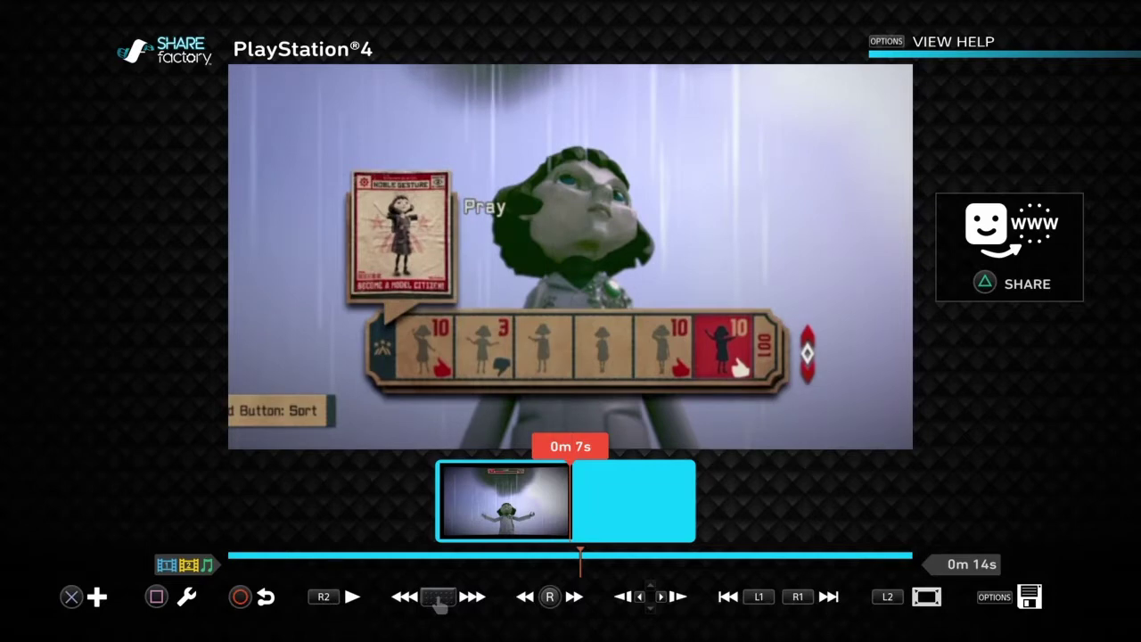
key(square)
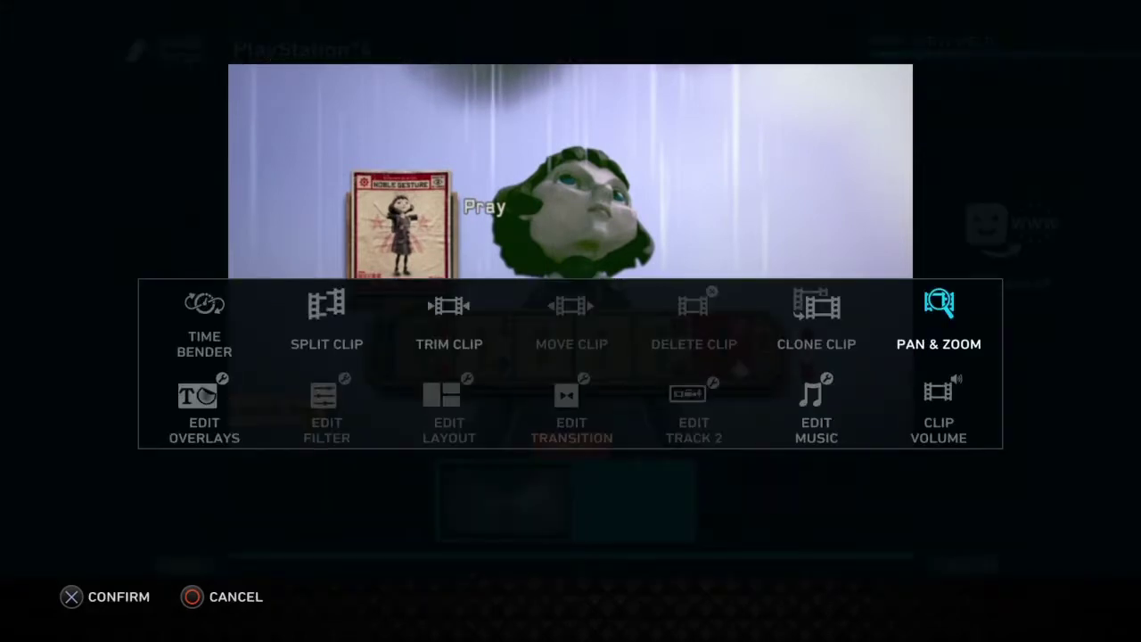
key(Return)
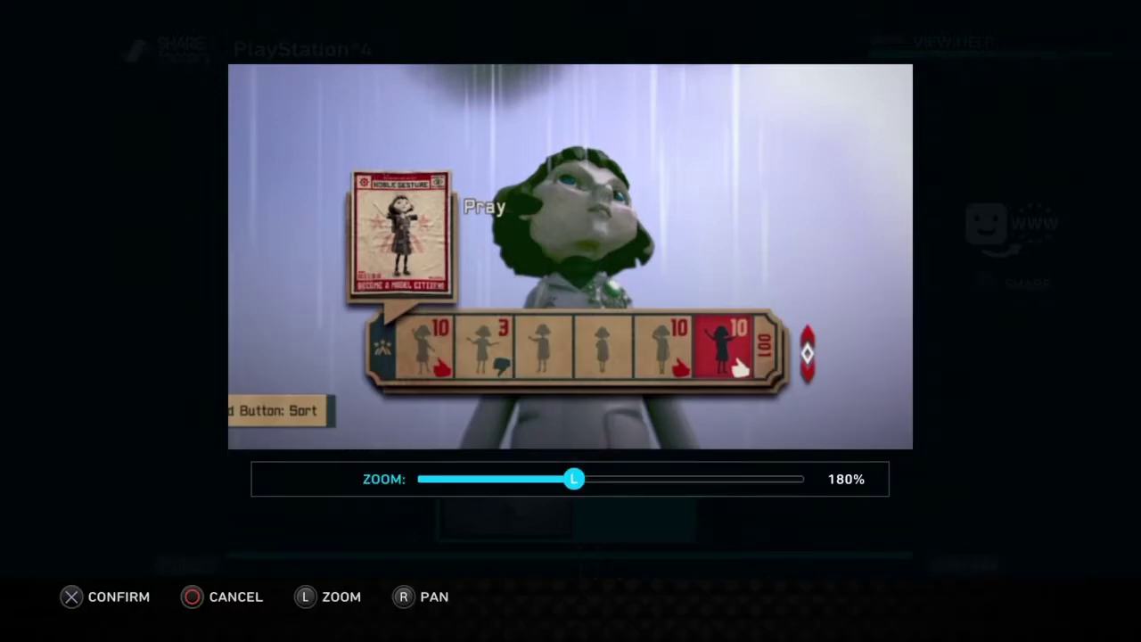
key(Right)
key(Right)
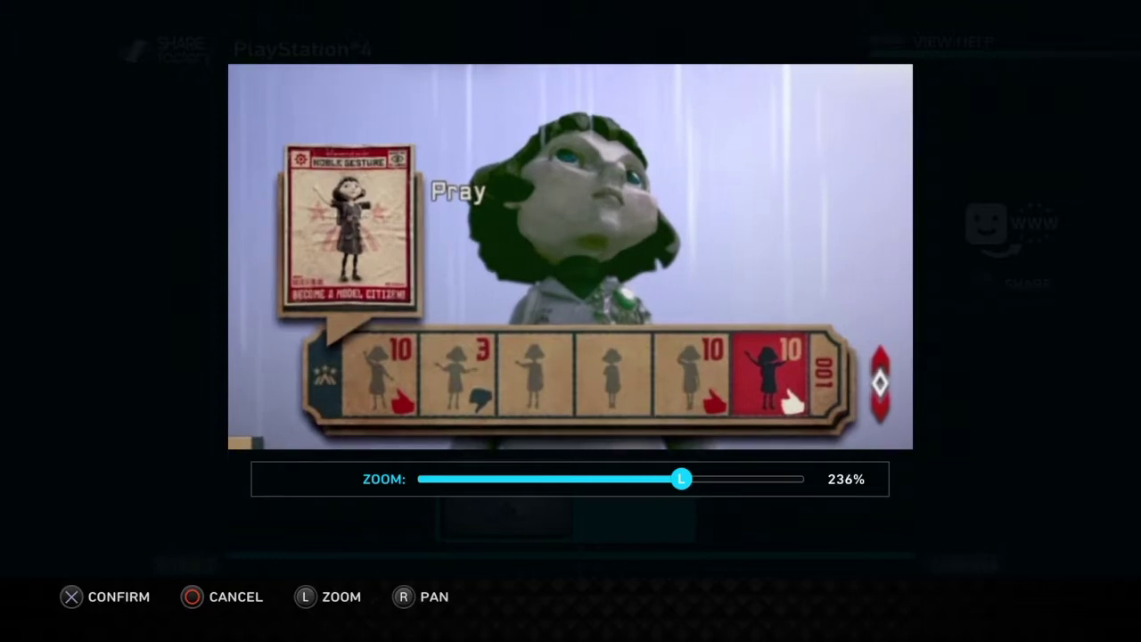
key(Right)
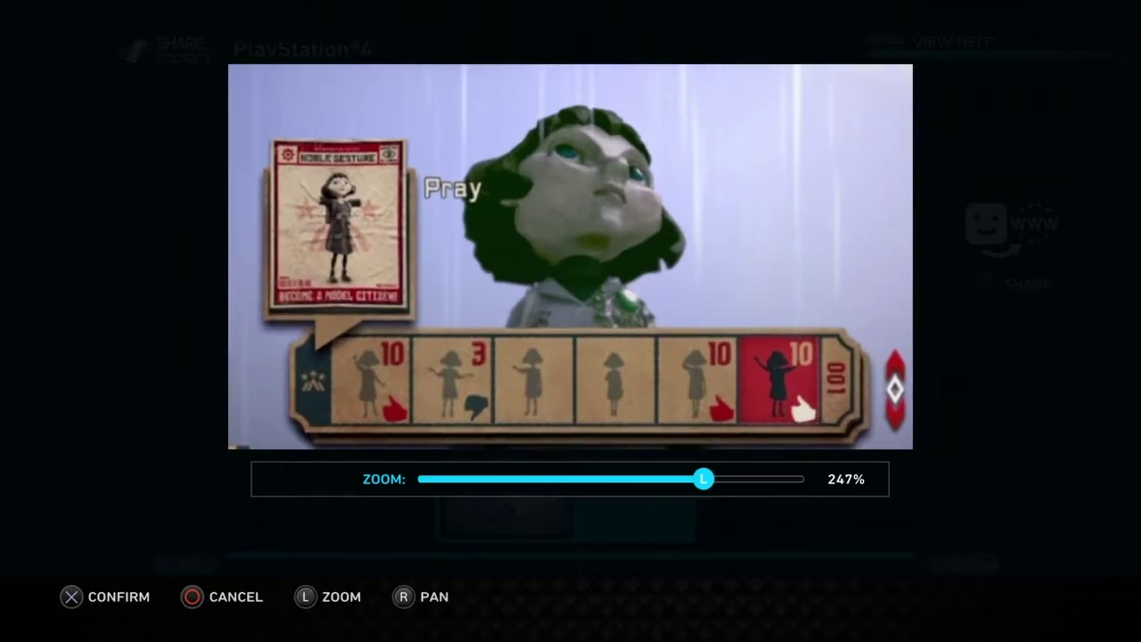
key(Right)
key(Down)
key(Left)
key(Up)
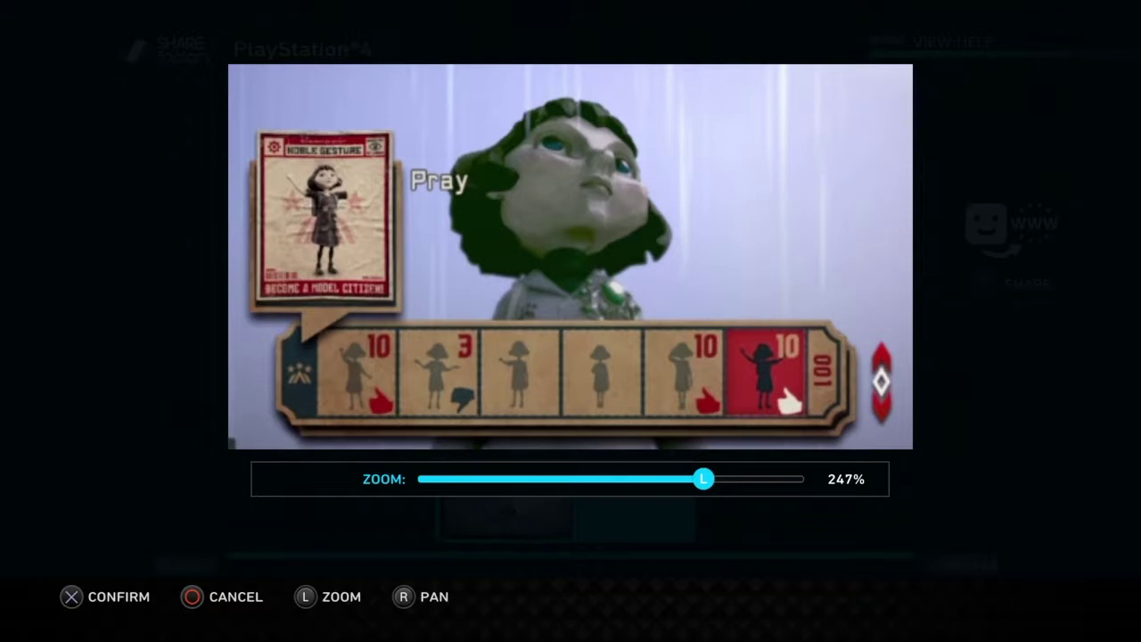
key(Return)
- Adjust the clip's Pan & Zoom to 252% and shift the picture slightly down
key(Return)
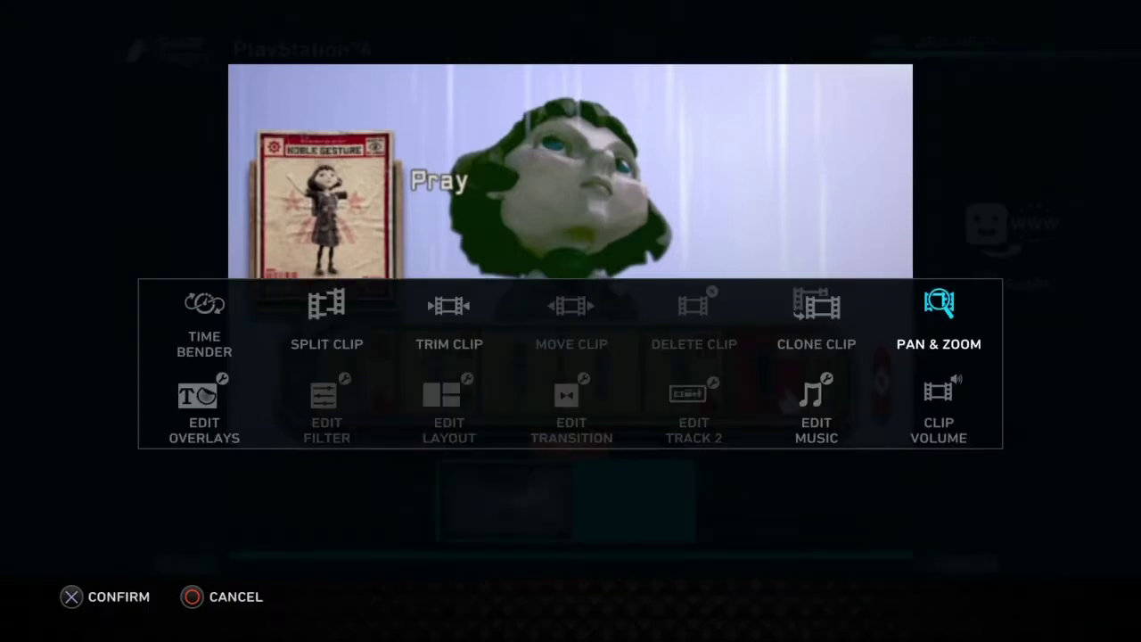
key(Return)
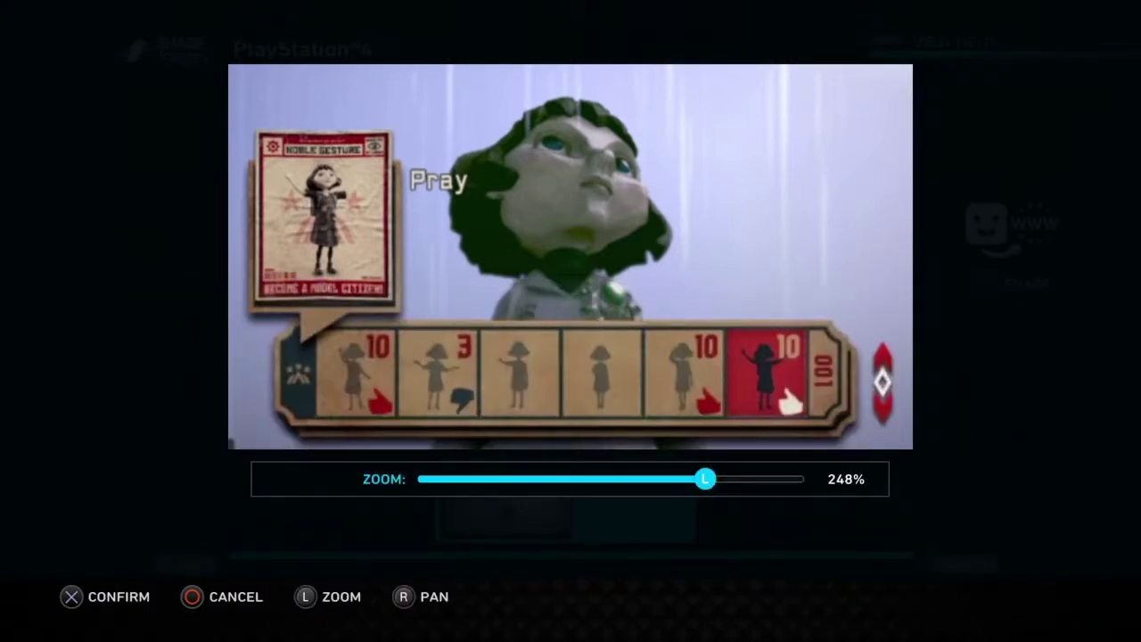
key(Right)
key(Right)
key(Right)
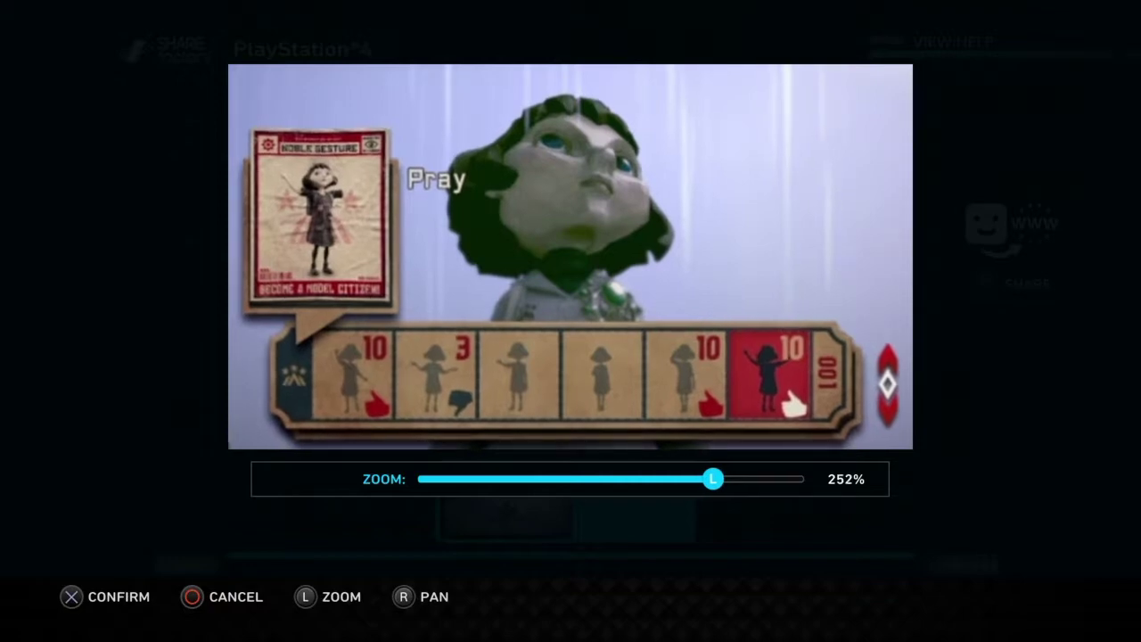
key(Up)
key(Return)
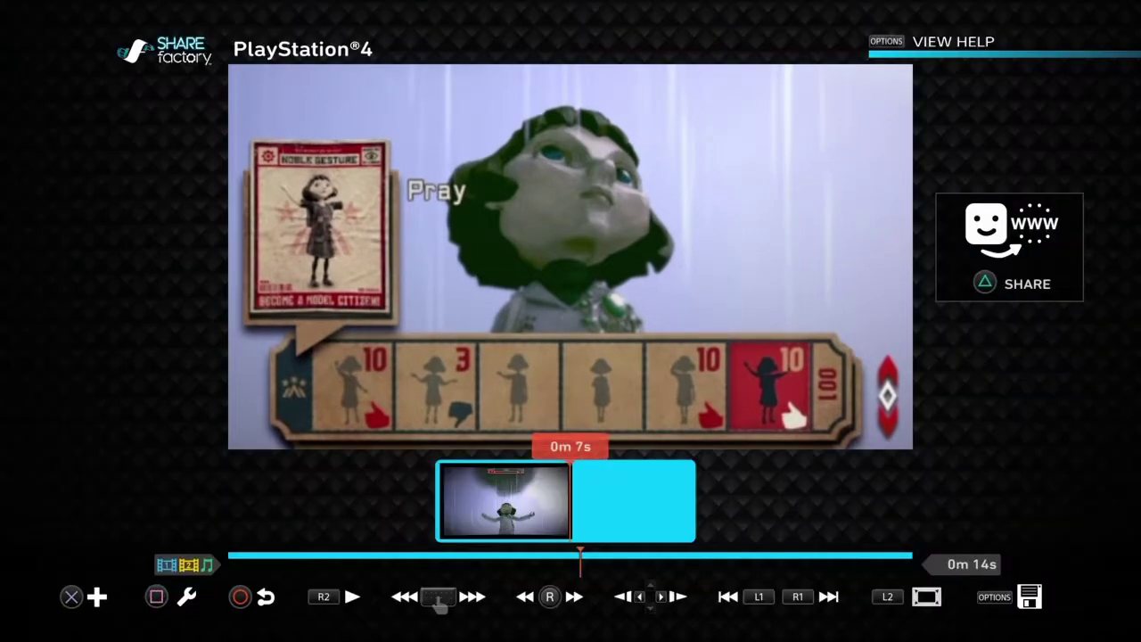
- Scrub back through the zoomed clip from 0m 7s to 0m 1s, checking the girl's framing and where the Pray gesture menu shows
key(Left)
key(Right)
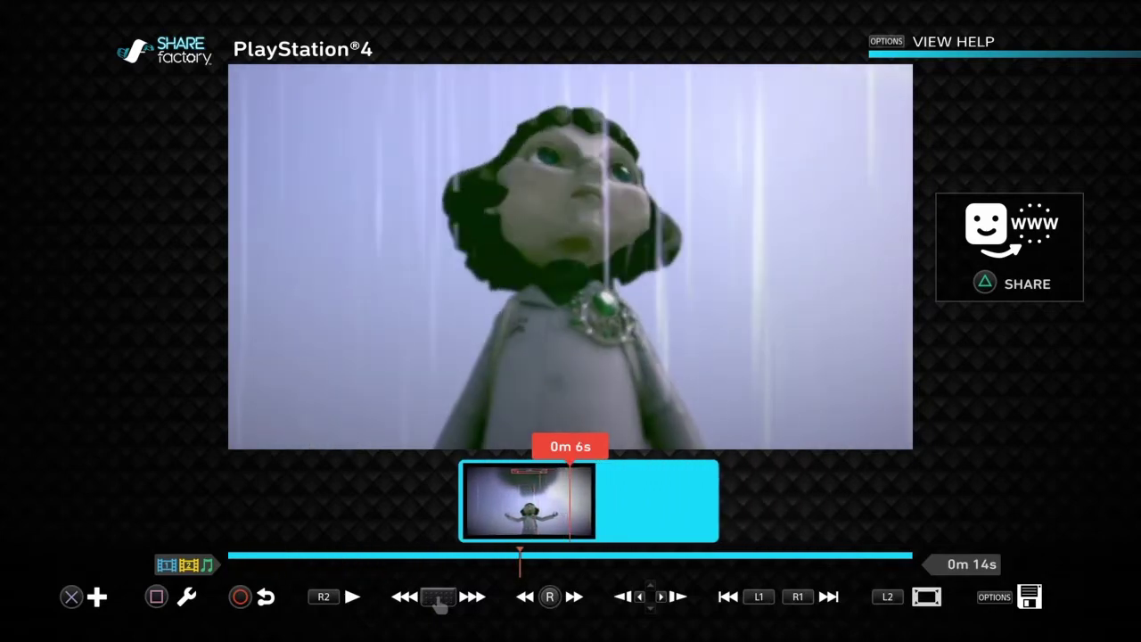
key(Left)
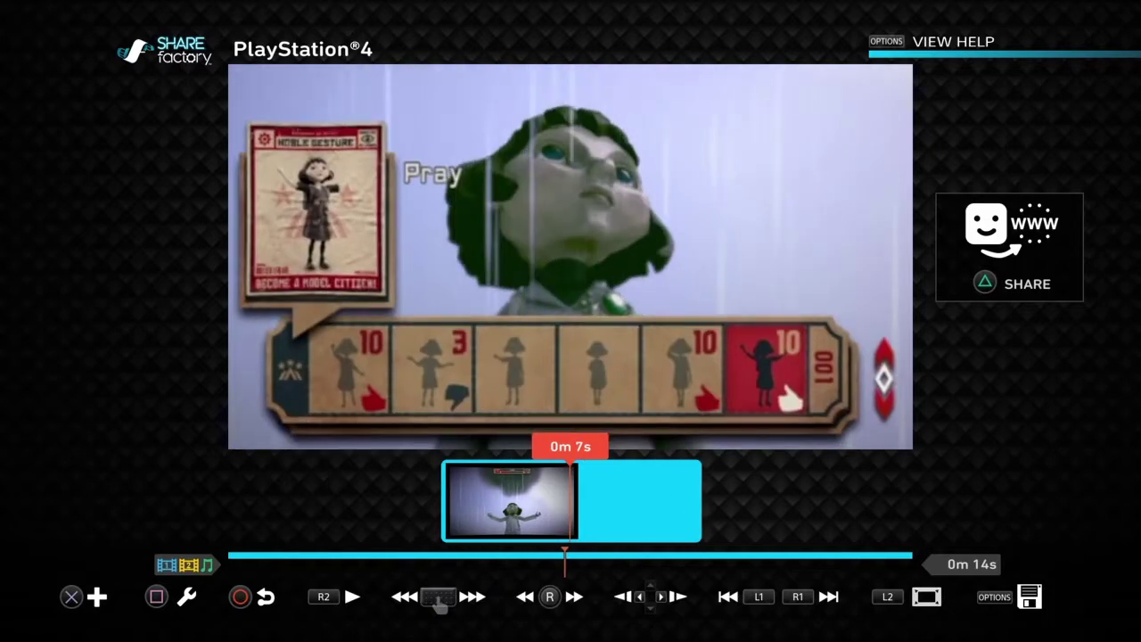
key(Left)
key(Left)
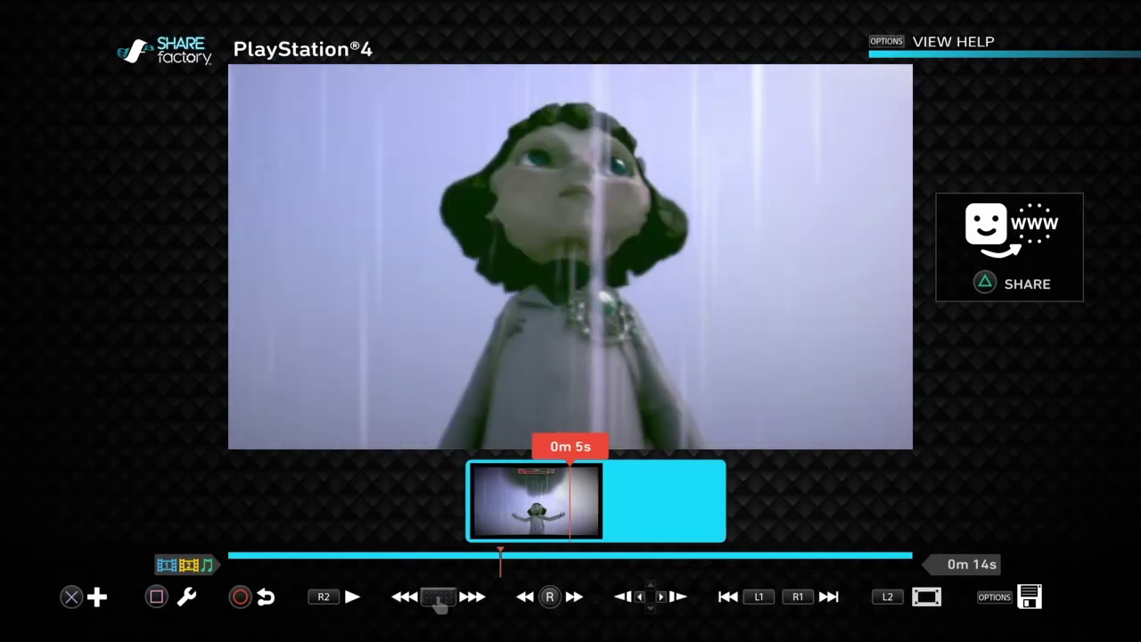
key(Left)
key(Left)
key(Left)
key(Left)
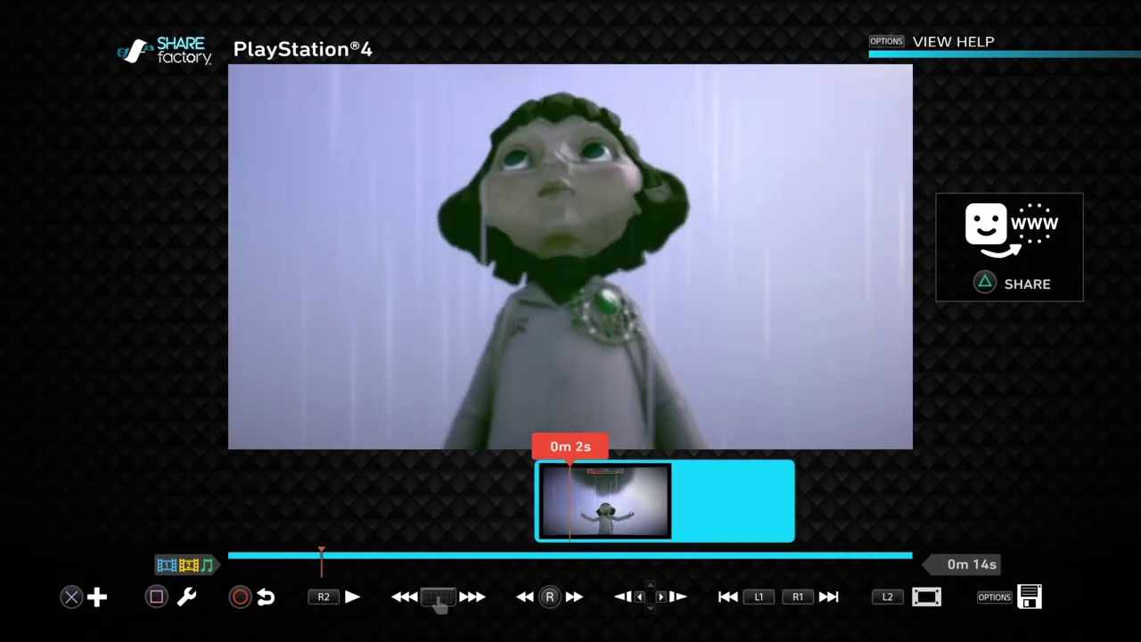
key(Right)
key(Right)
key(Right)
key(Right)
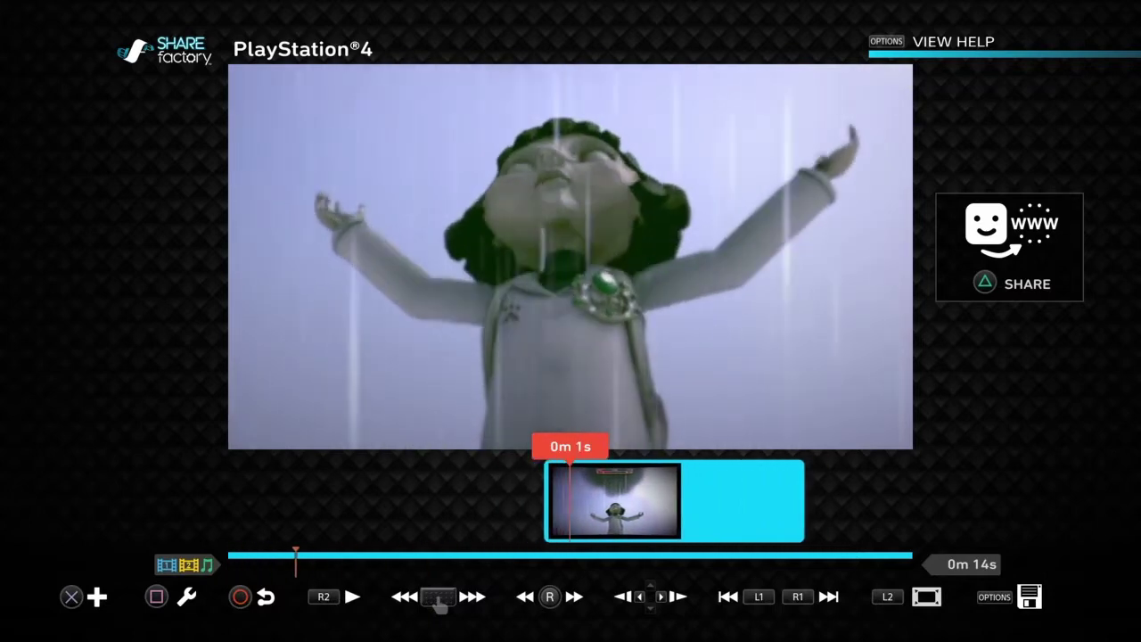
- Scrub forward through the zoomed clip to 0m 13s to check the rest of the framing, and go back to 0m 4s
key(Right)
key(Right)
key(Right)
key(Right)
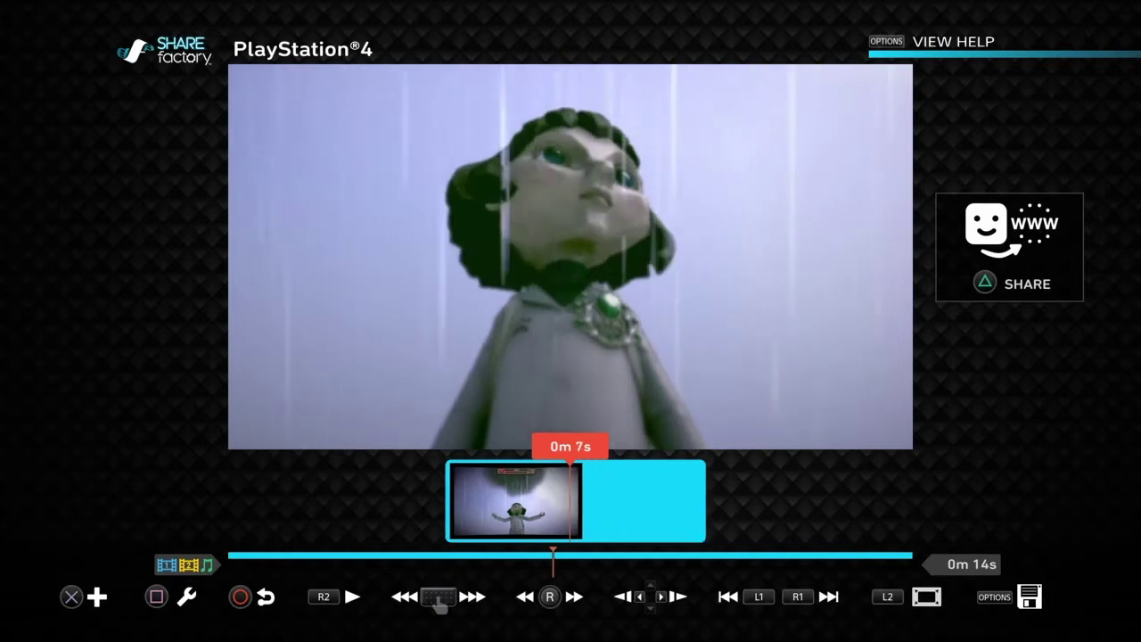
key(Right)
key(Right)
key(Right)
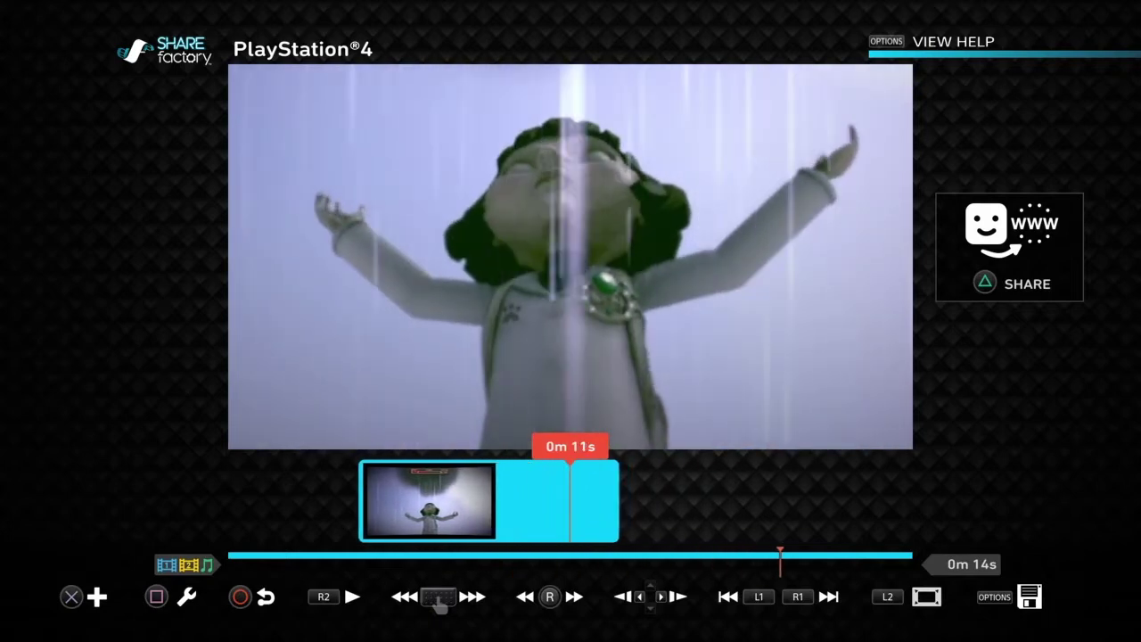
key(Right)
key(Right)
key(Right)
key(Left)
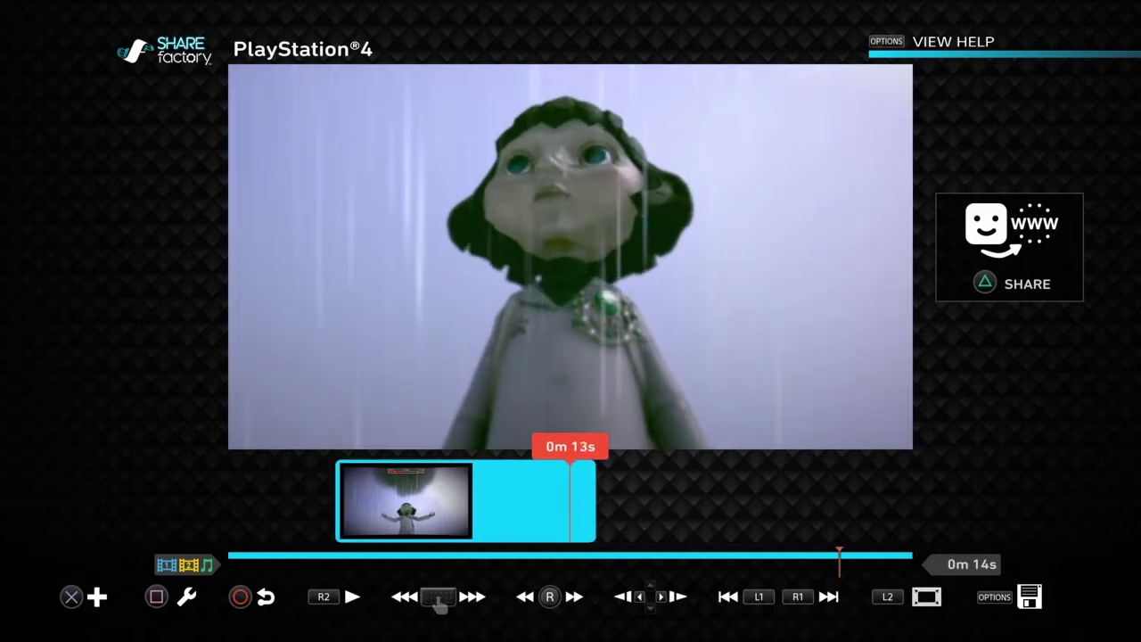
key(Right)
key(Right)
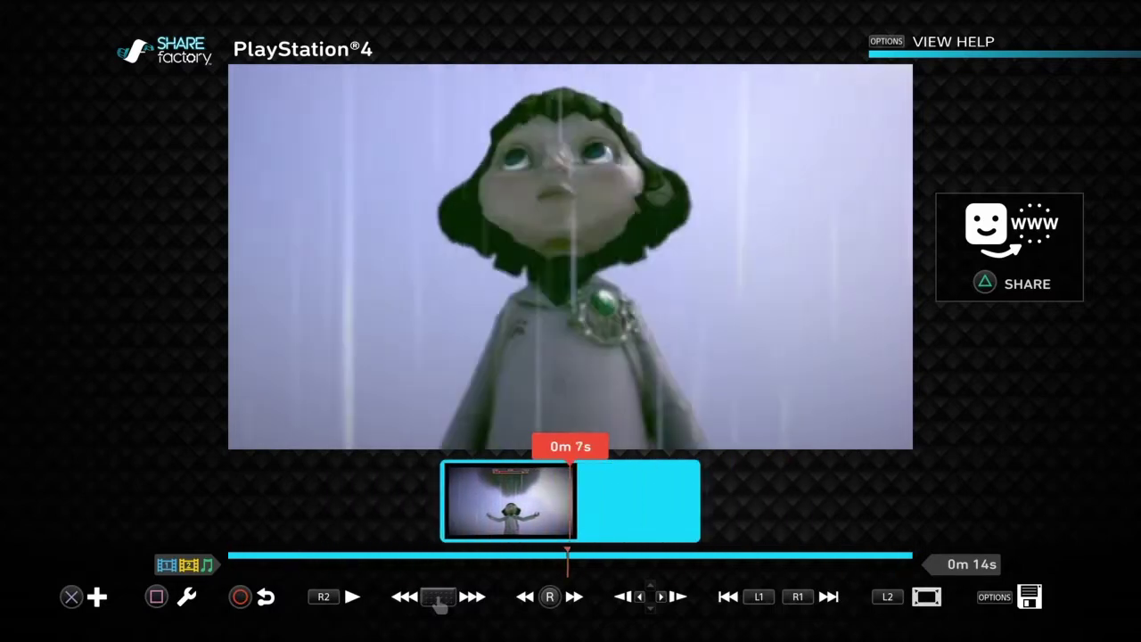
key(Left)
key(Left)
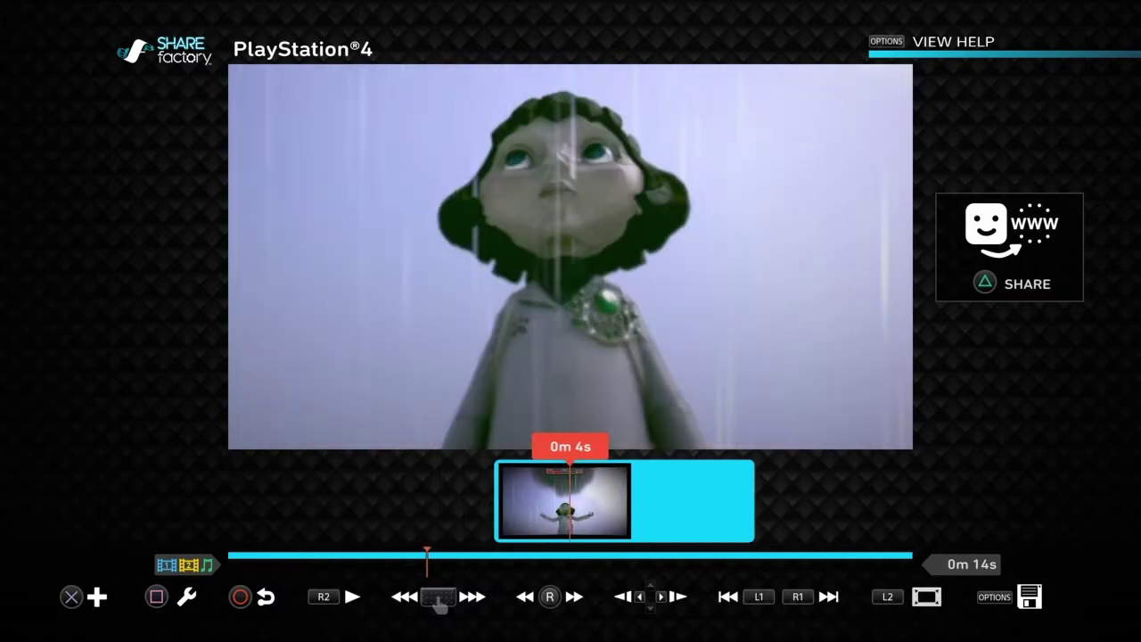
- Apply Time Bender to the whole clip at 2x play speed, using the Step option
key(s)
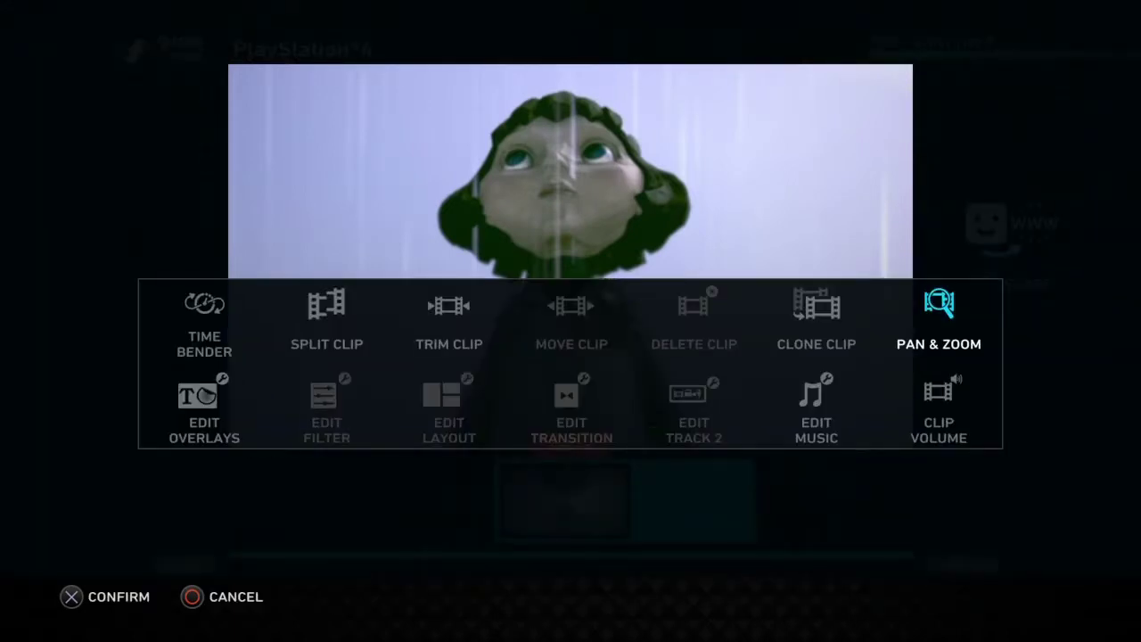
key(Return)
key(Return)
key(Return)
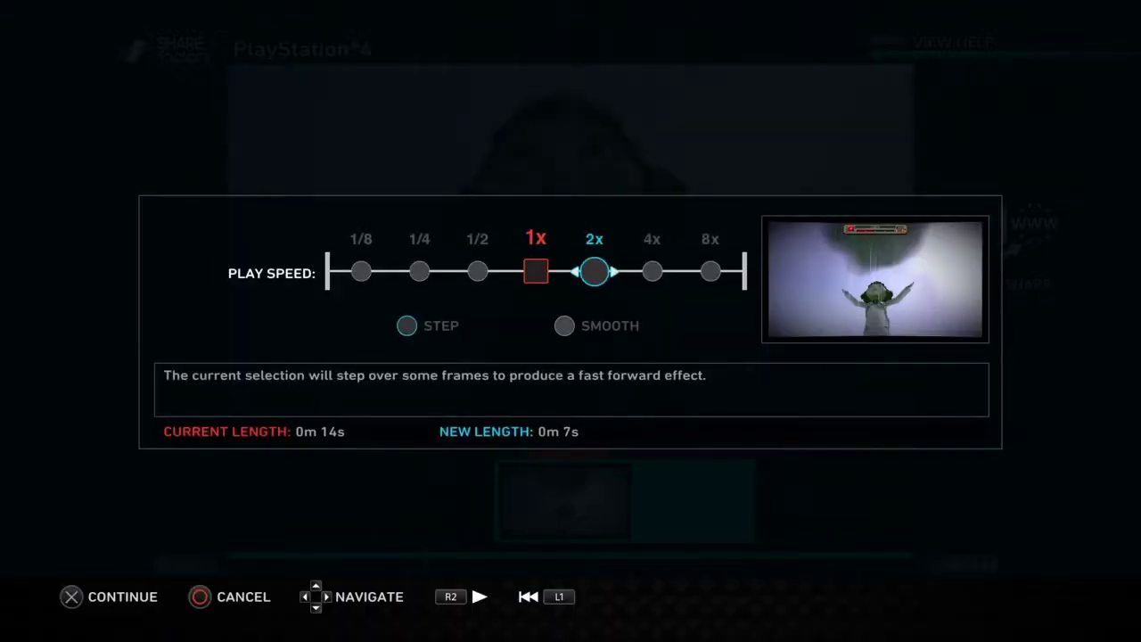
key(Return)
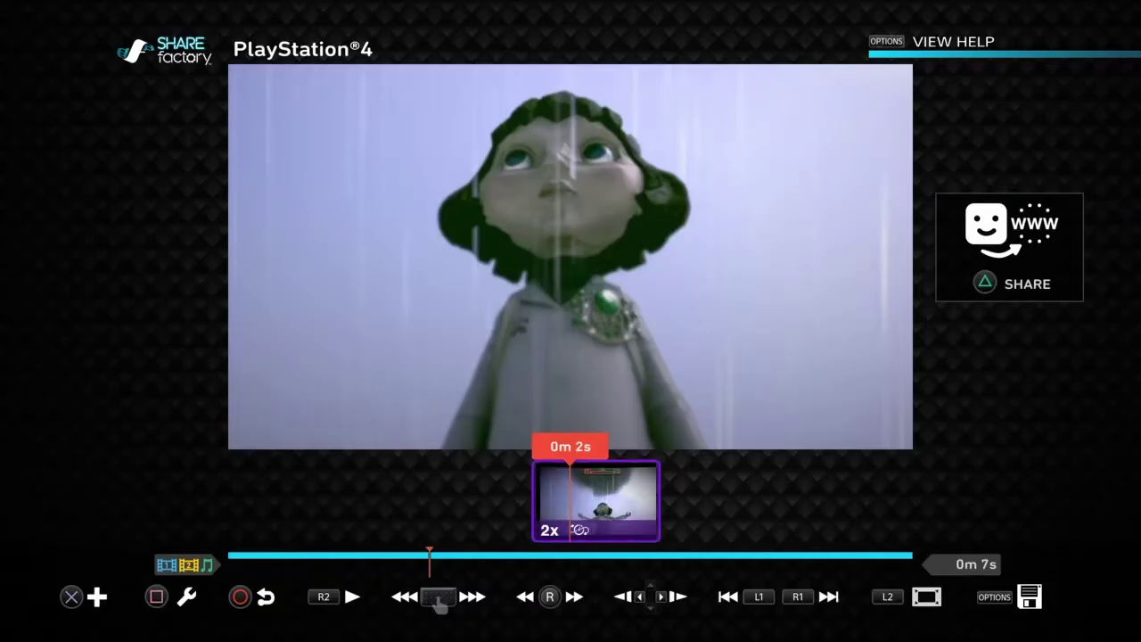
- Play and scrub through the sped-up clip to review it, and return the playhead to 0m 0s
key(Home)
key(Right)
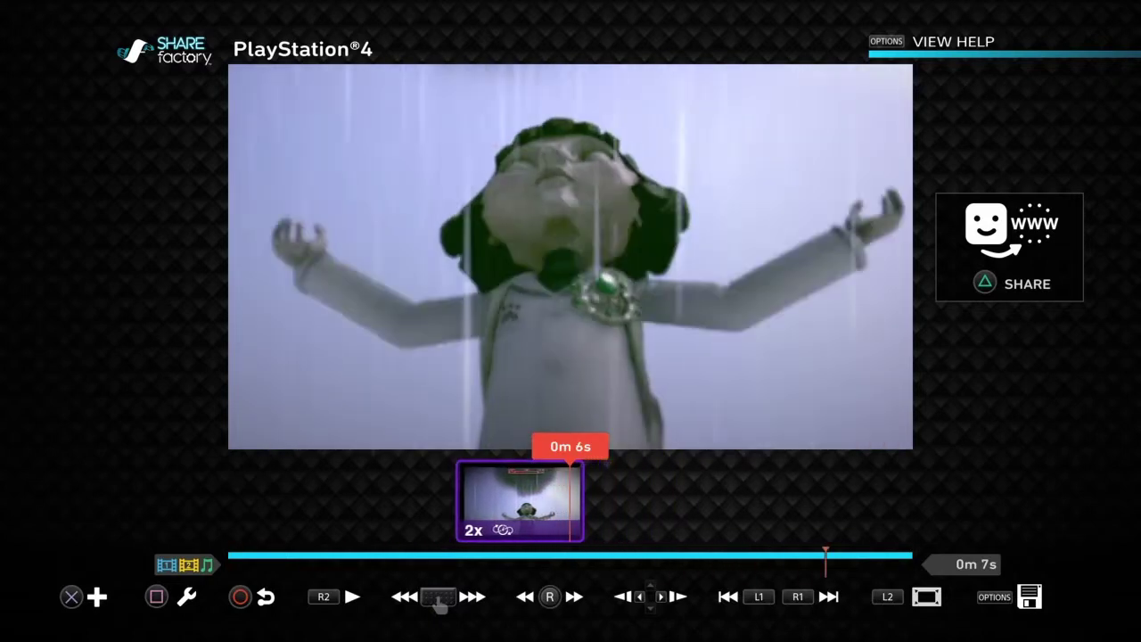
key(space)
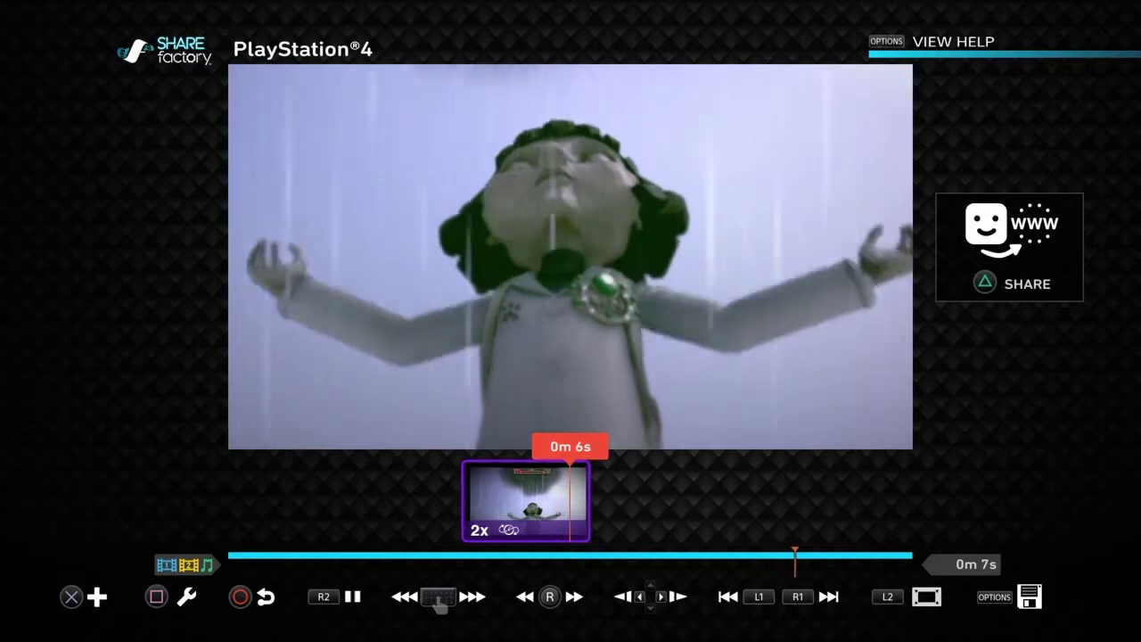
key(Left)
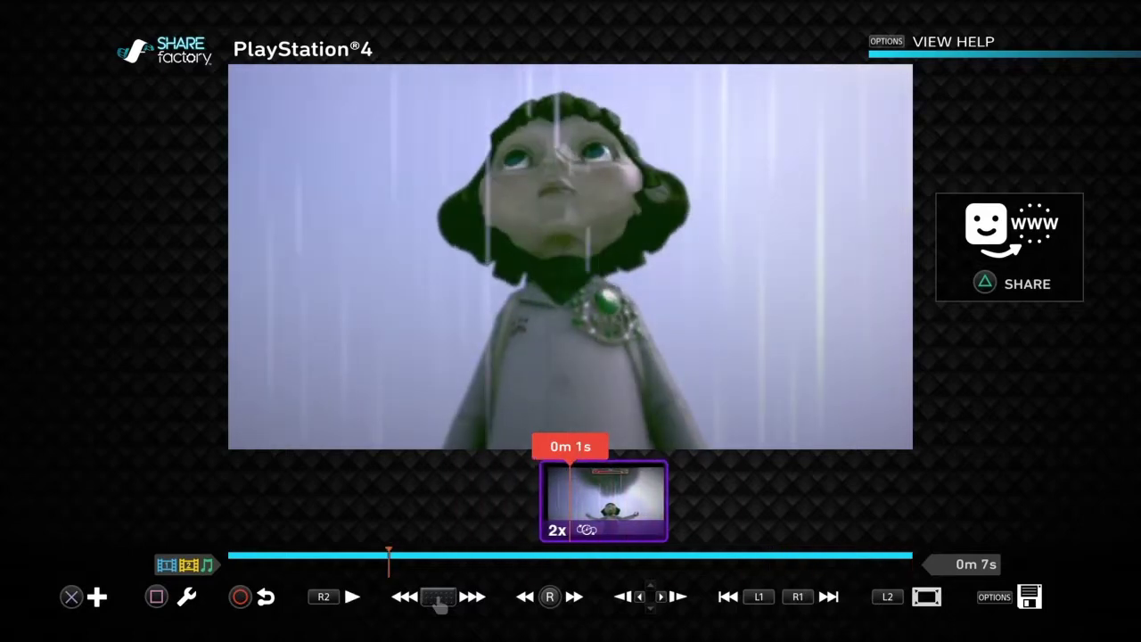
key(Left)
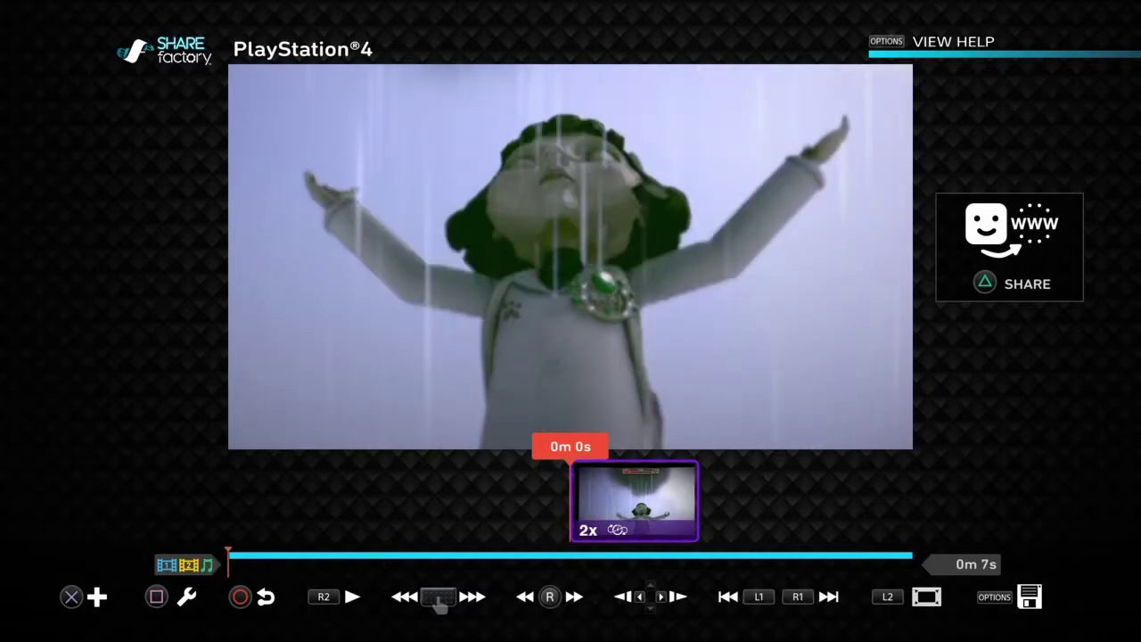
- Export the edited video to the gallery
key(Menu)
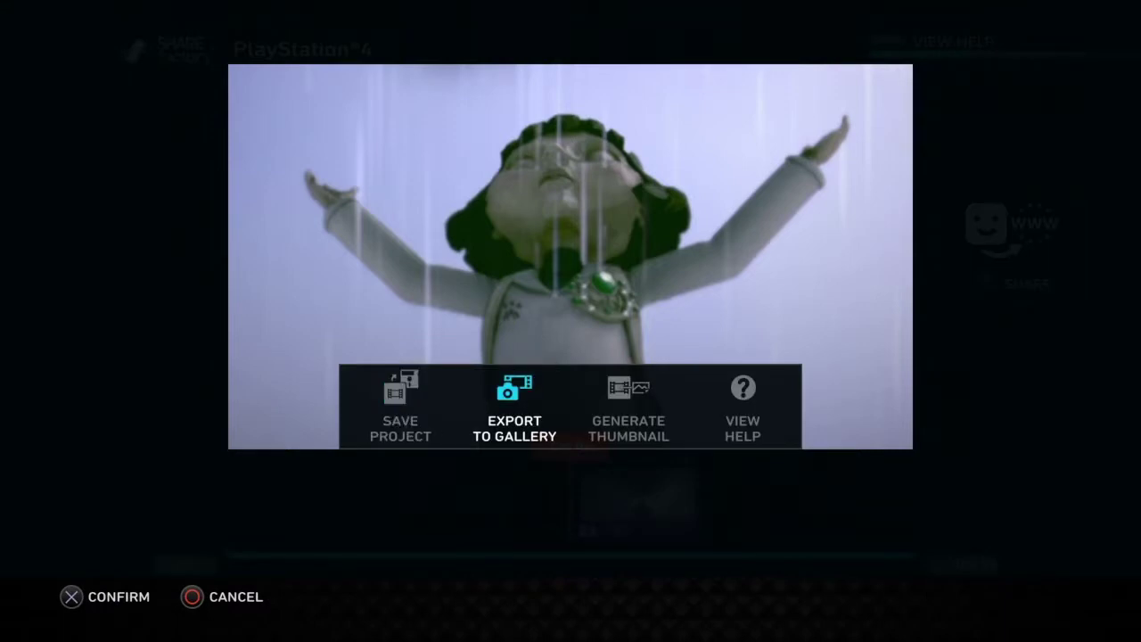
key(Return)
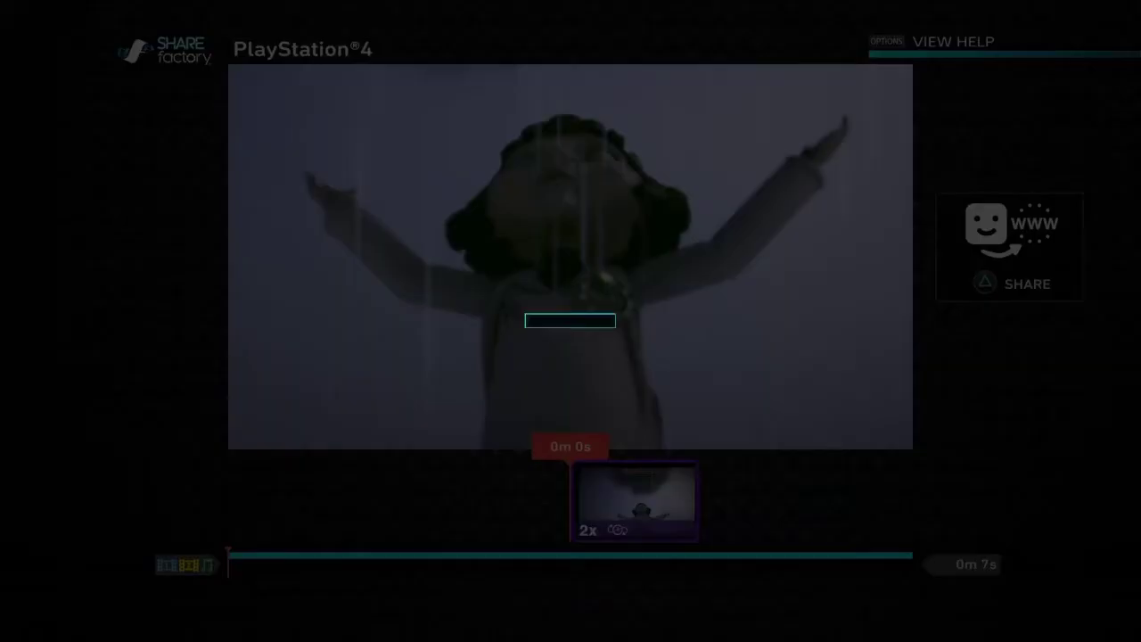
key(Return)
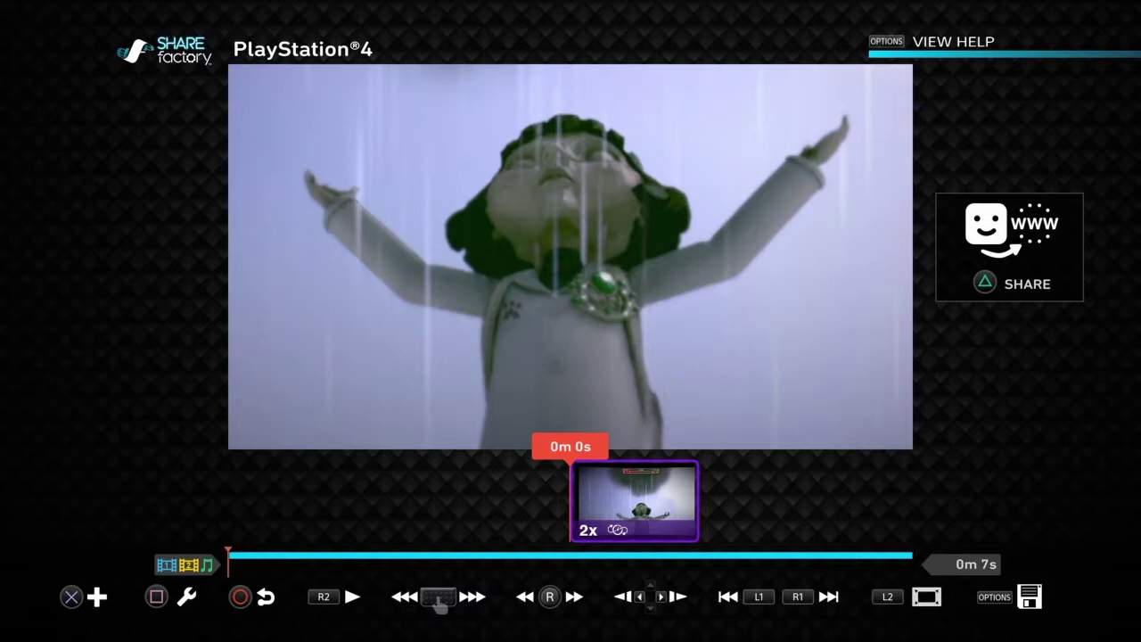
- Exit the video project without saving it and return to the start screen
key(Escape)
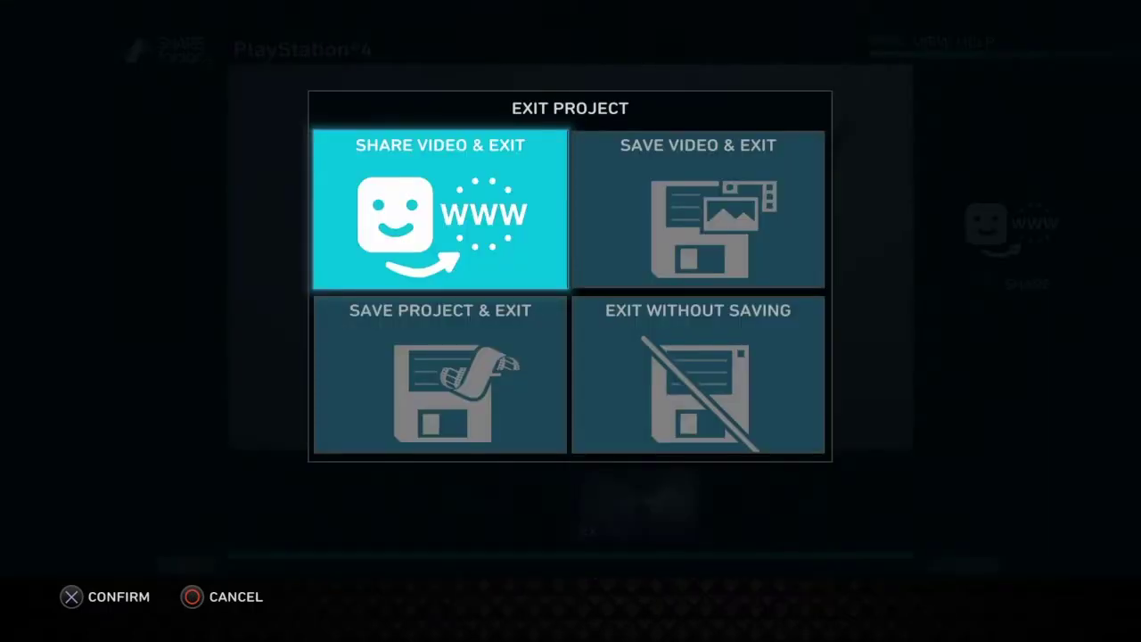
key(Right)
key(Down)
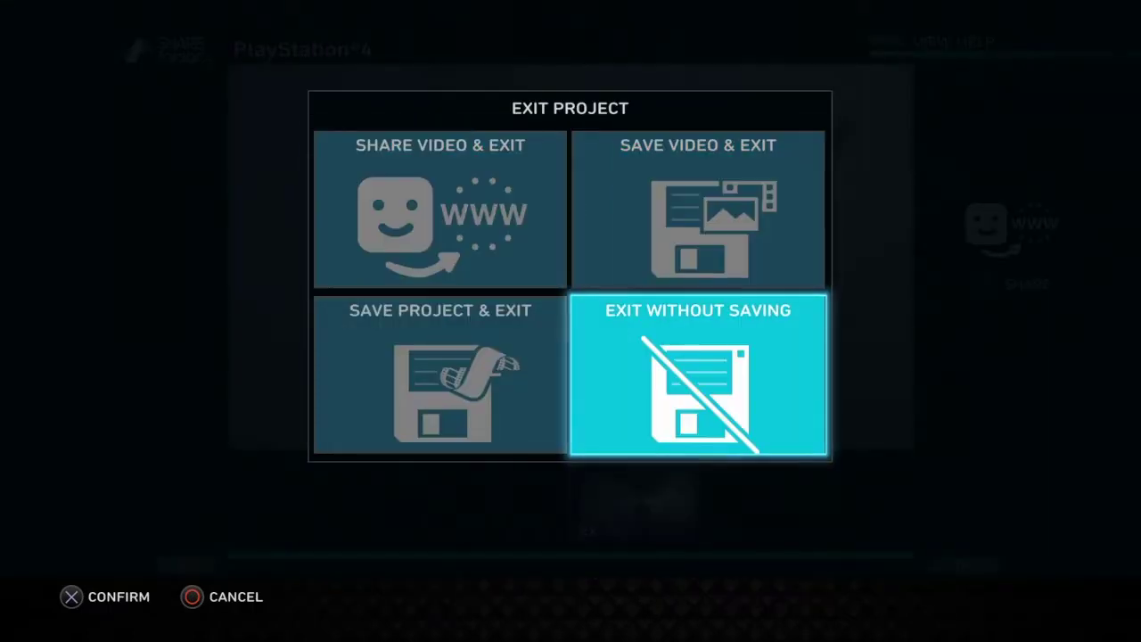
key(Return)
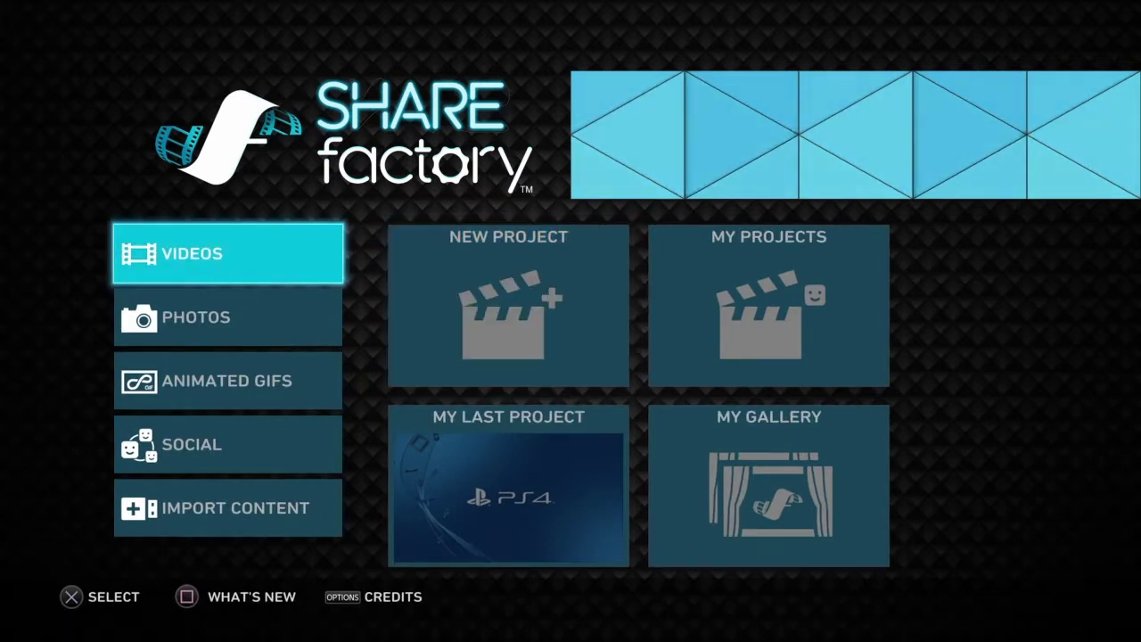
- Start creating an animated GIF from the capture gallery
key(Down)
key(Down)
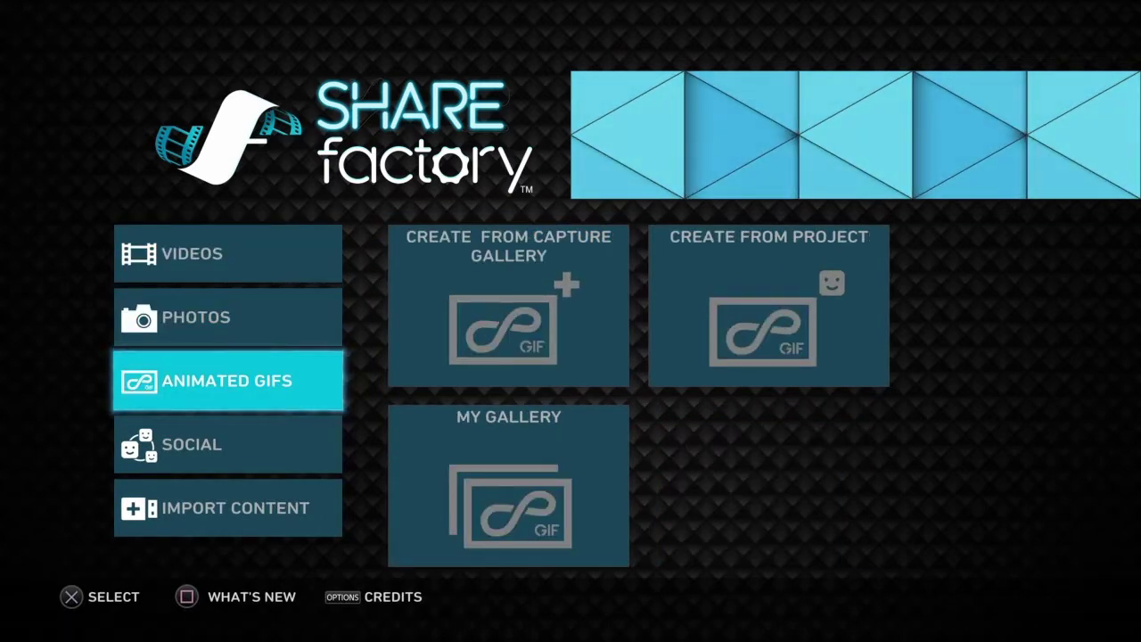
key(Right)
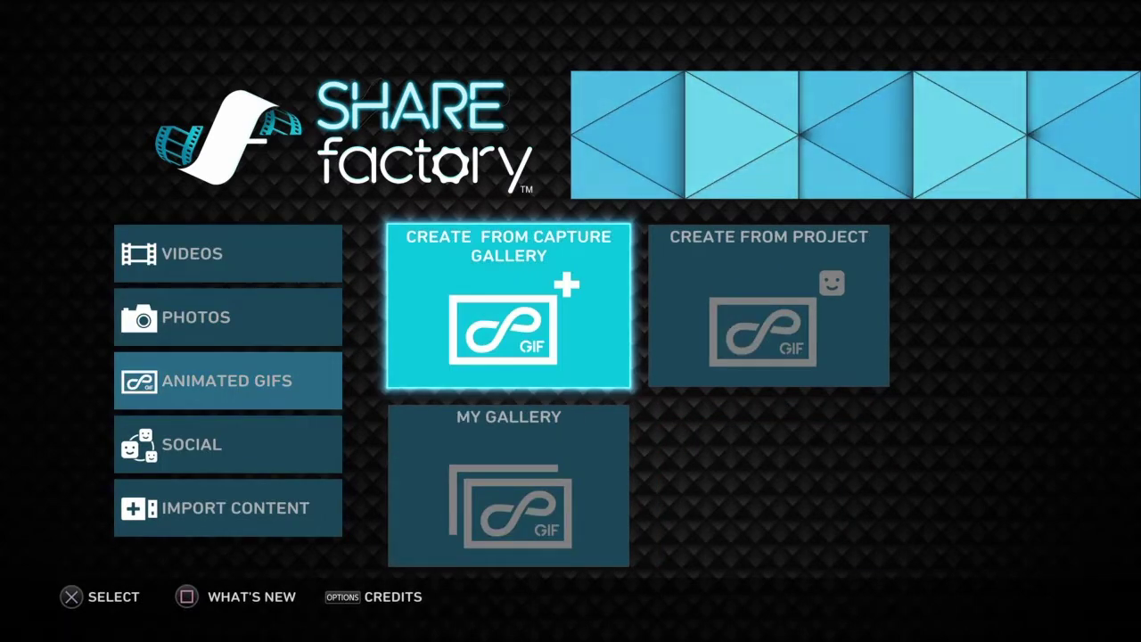
key(Return)
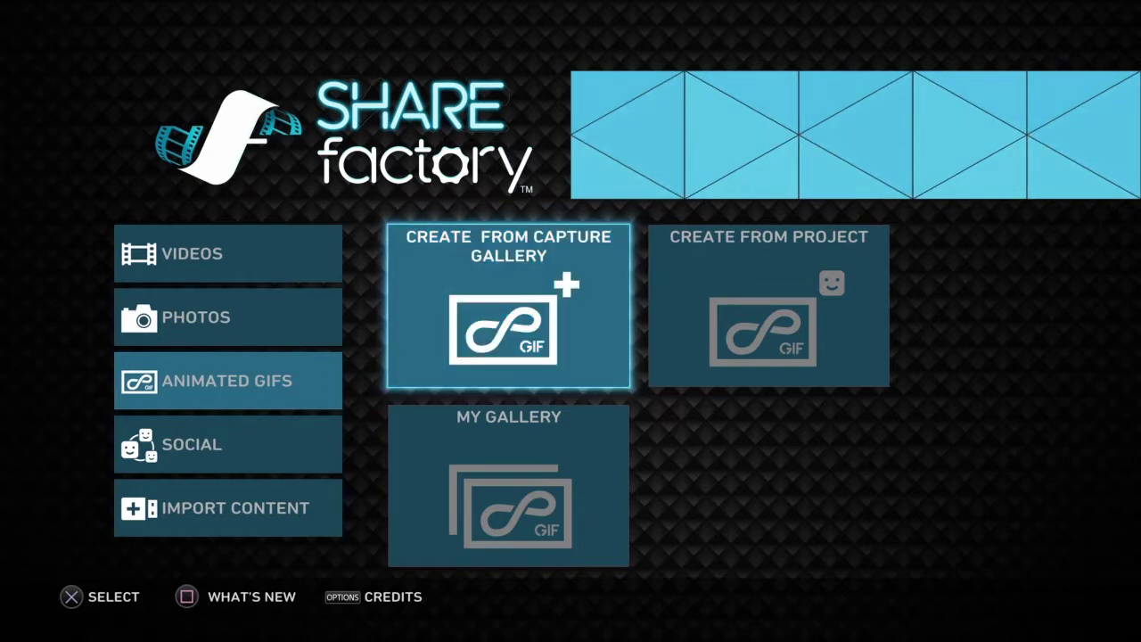